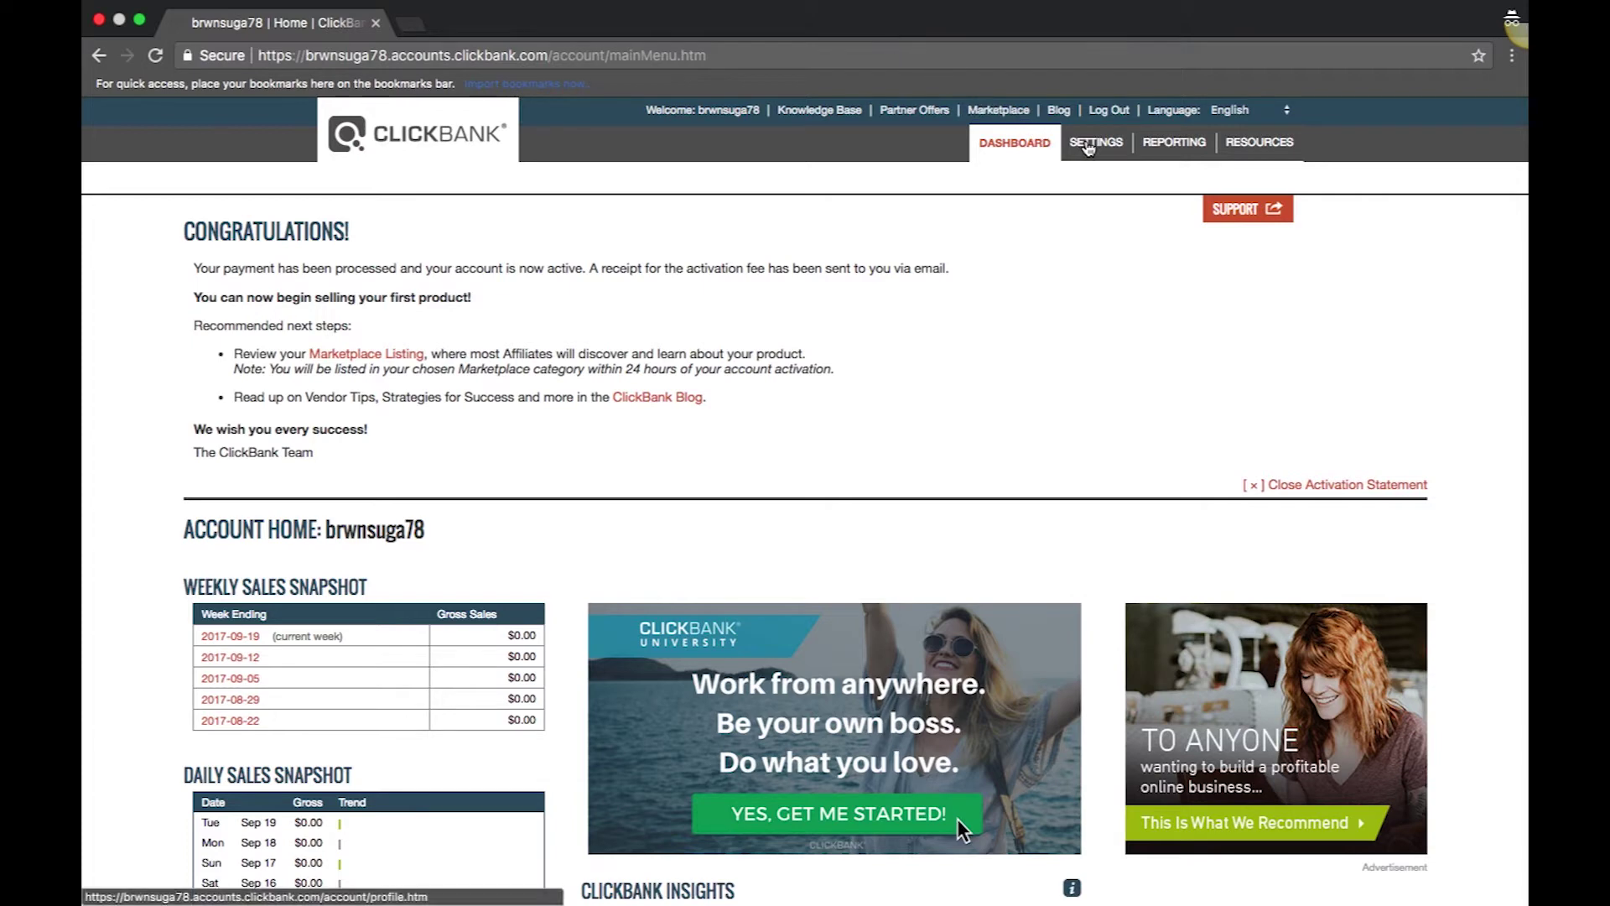
# From Settings and My Products, start adding a new shipping profile.
pyautogui.click(1088, 148)
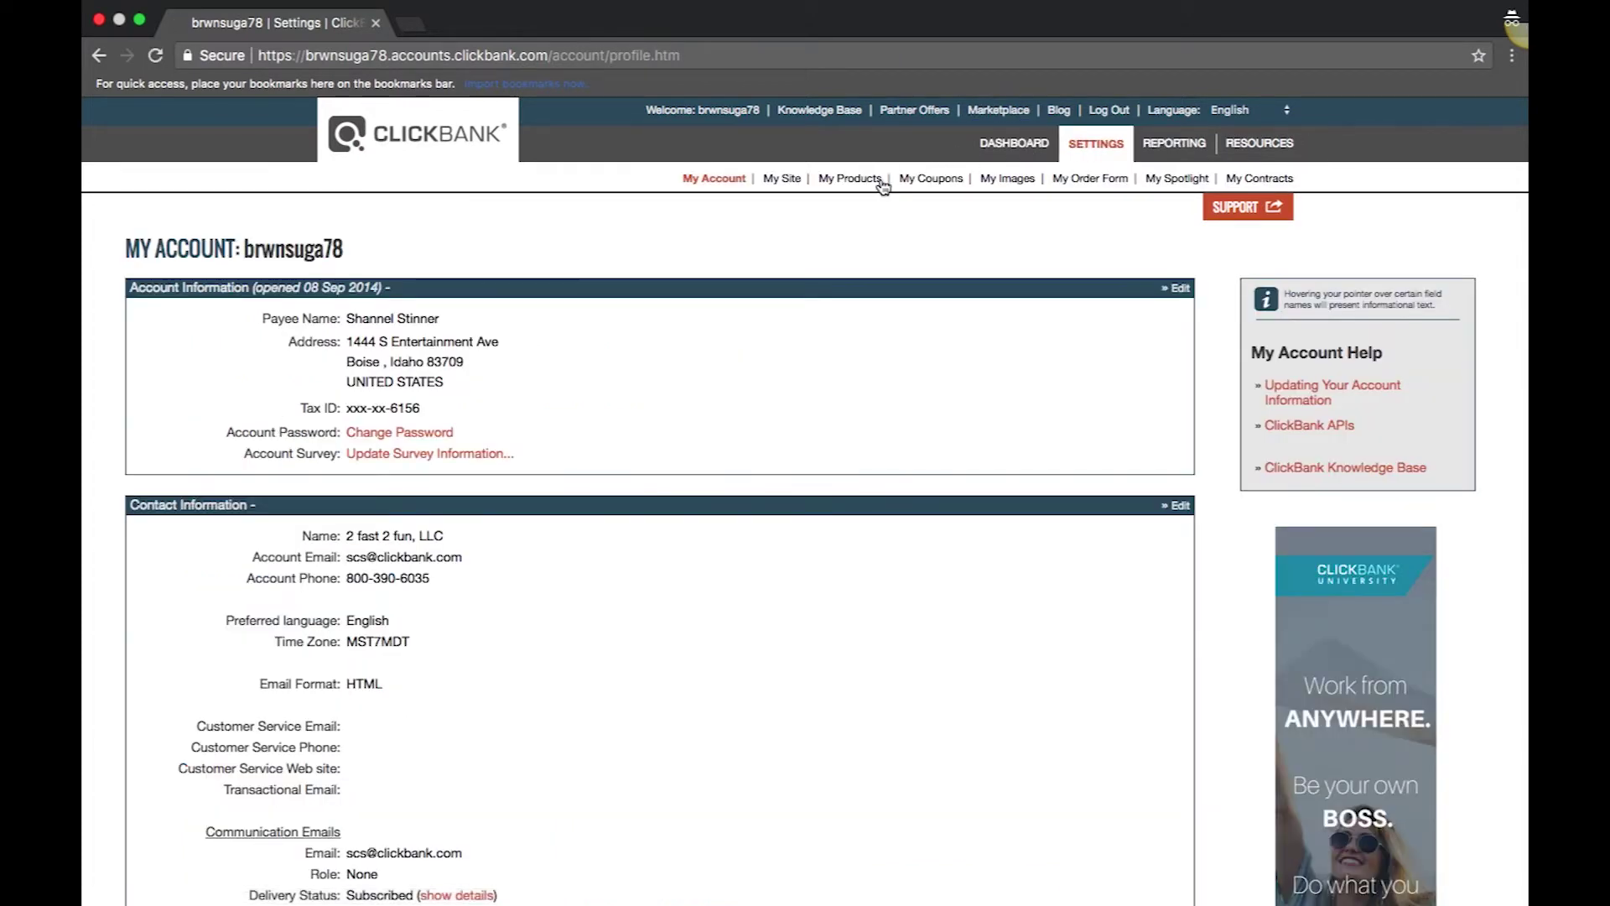
pyautogui.click(876, 187)
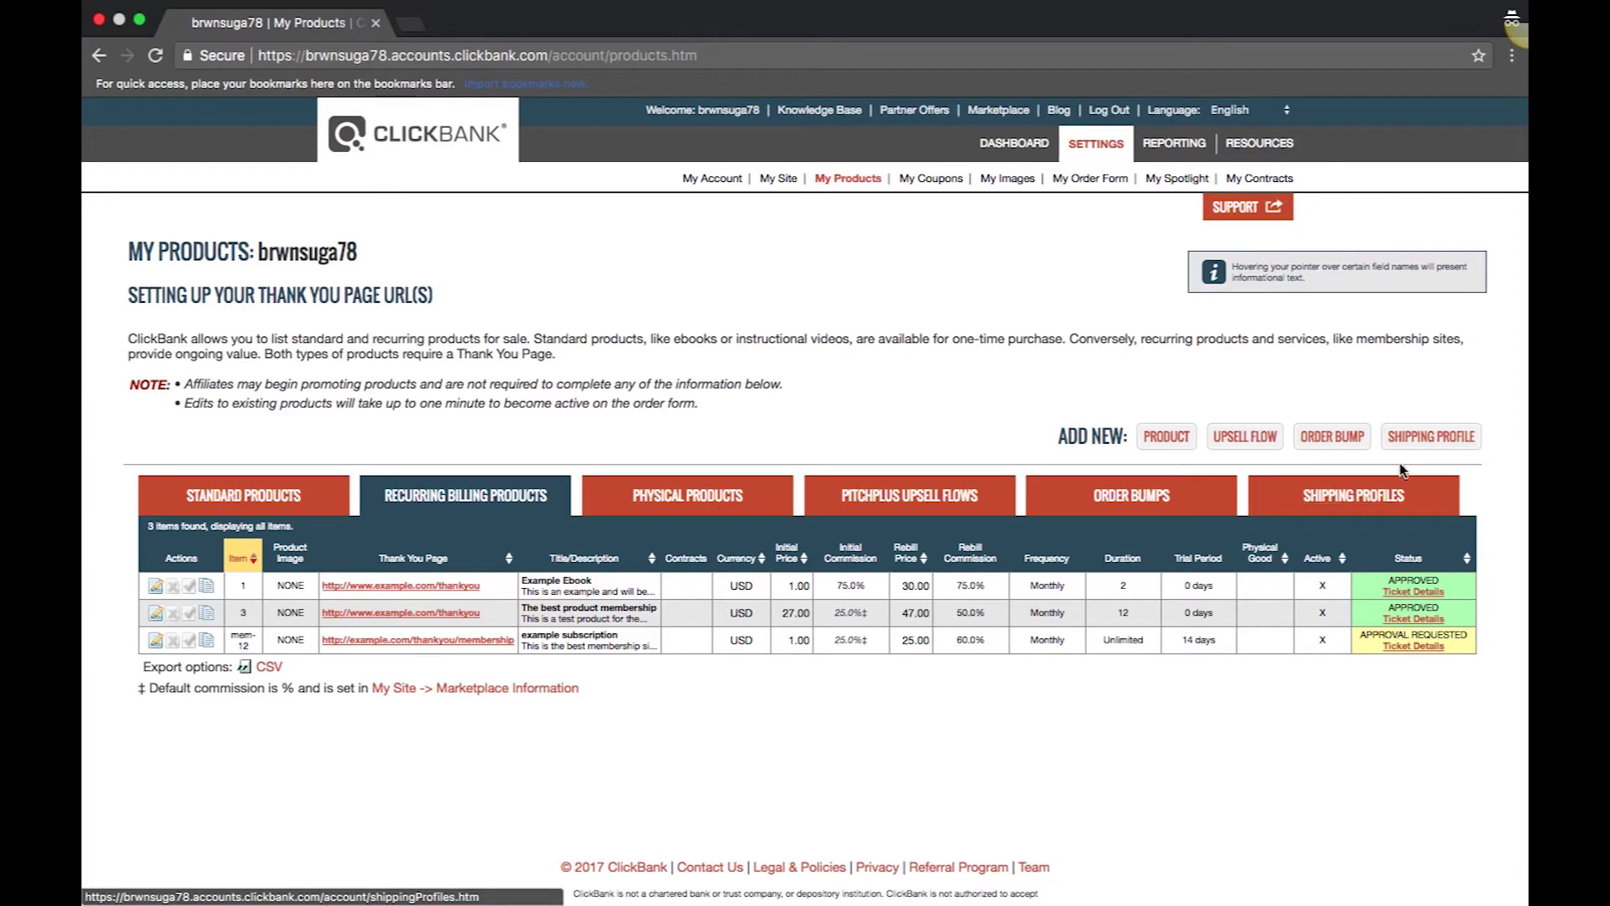
pyautogui.click(1415, 438)
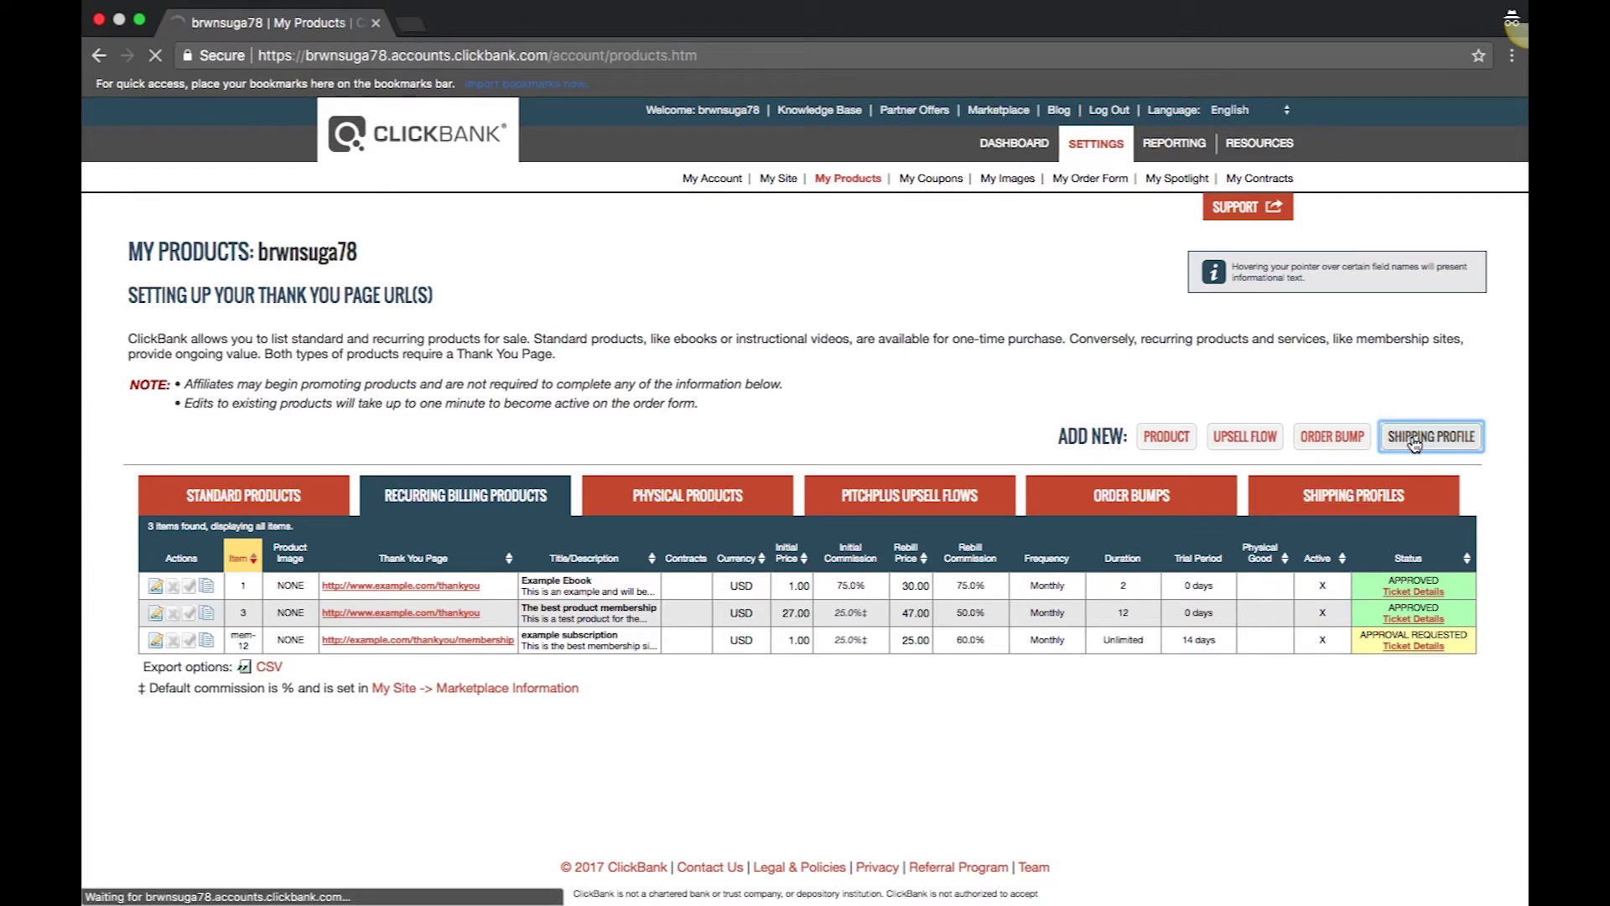
# Name the profile 'quick delivery' and enable flat rate shipping per product.
pyautogui.click(550, 411)
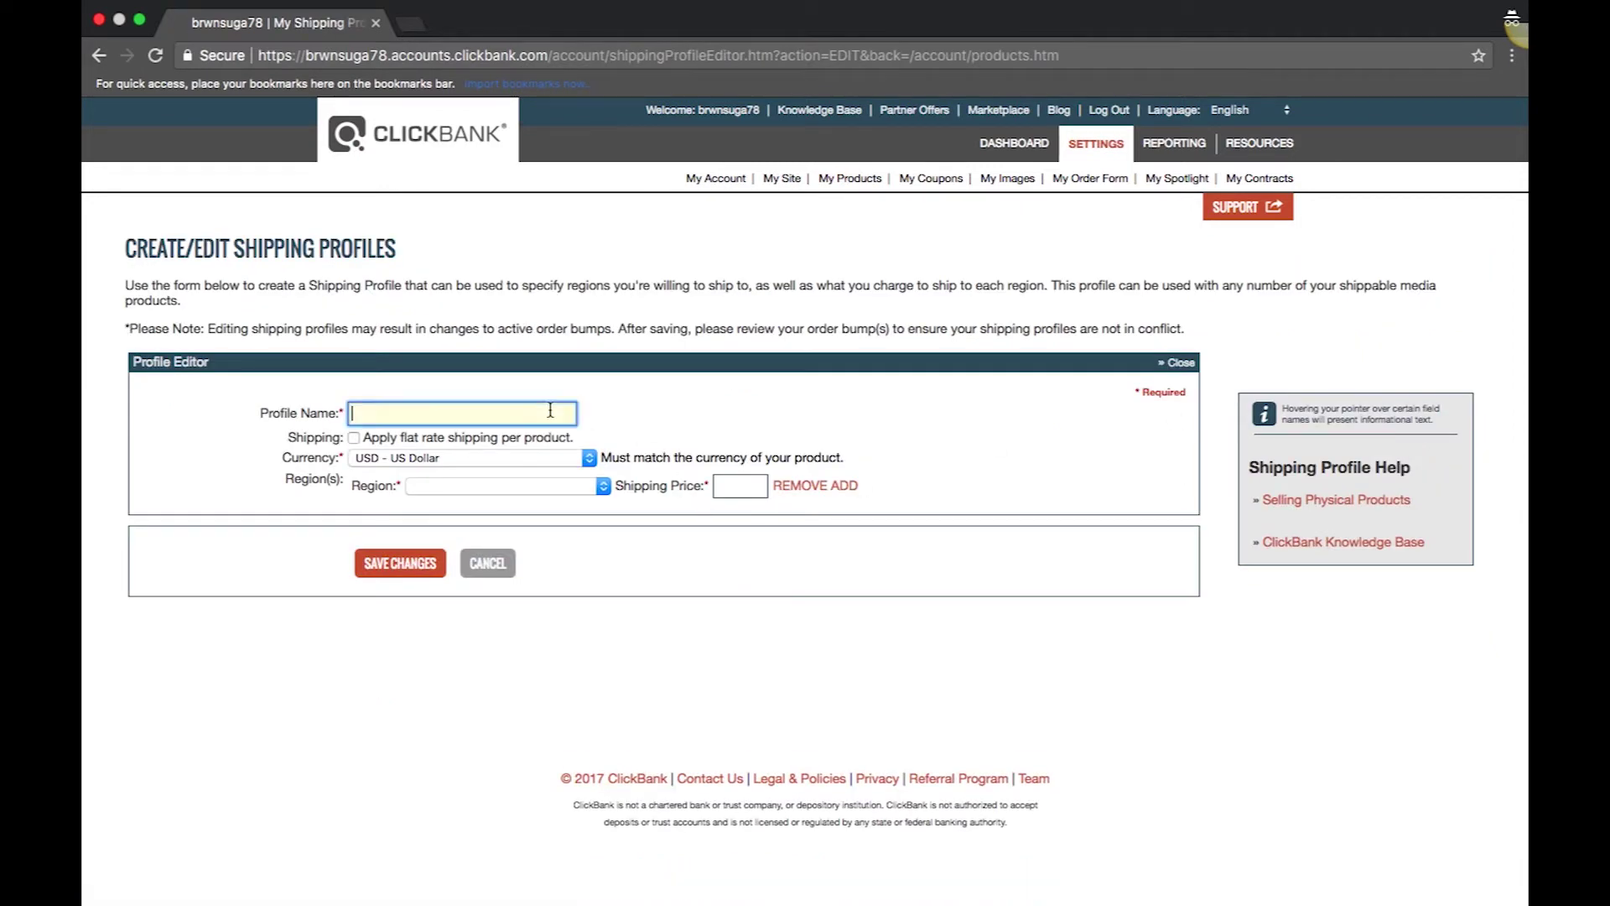
pyautogui.write('quick delivery')
pyautogui.click(354, 440)
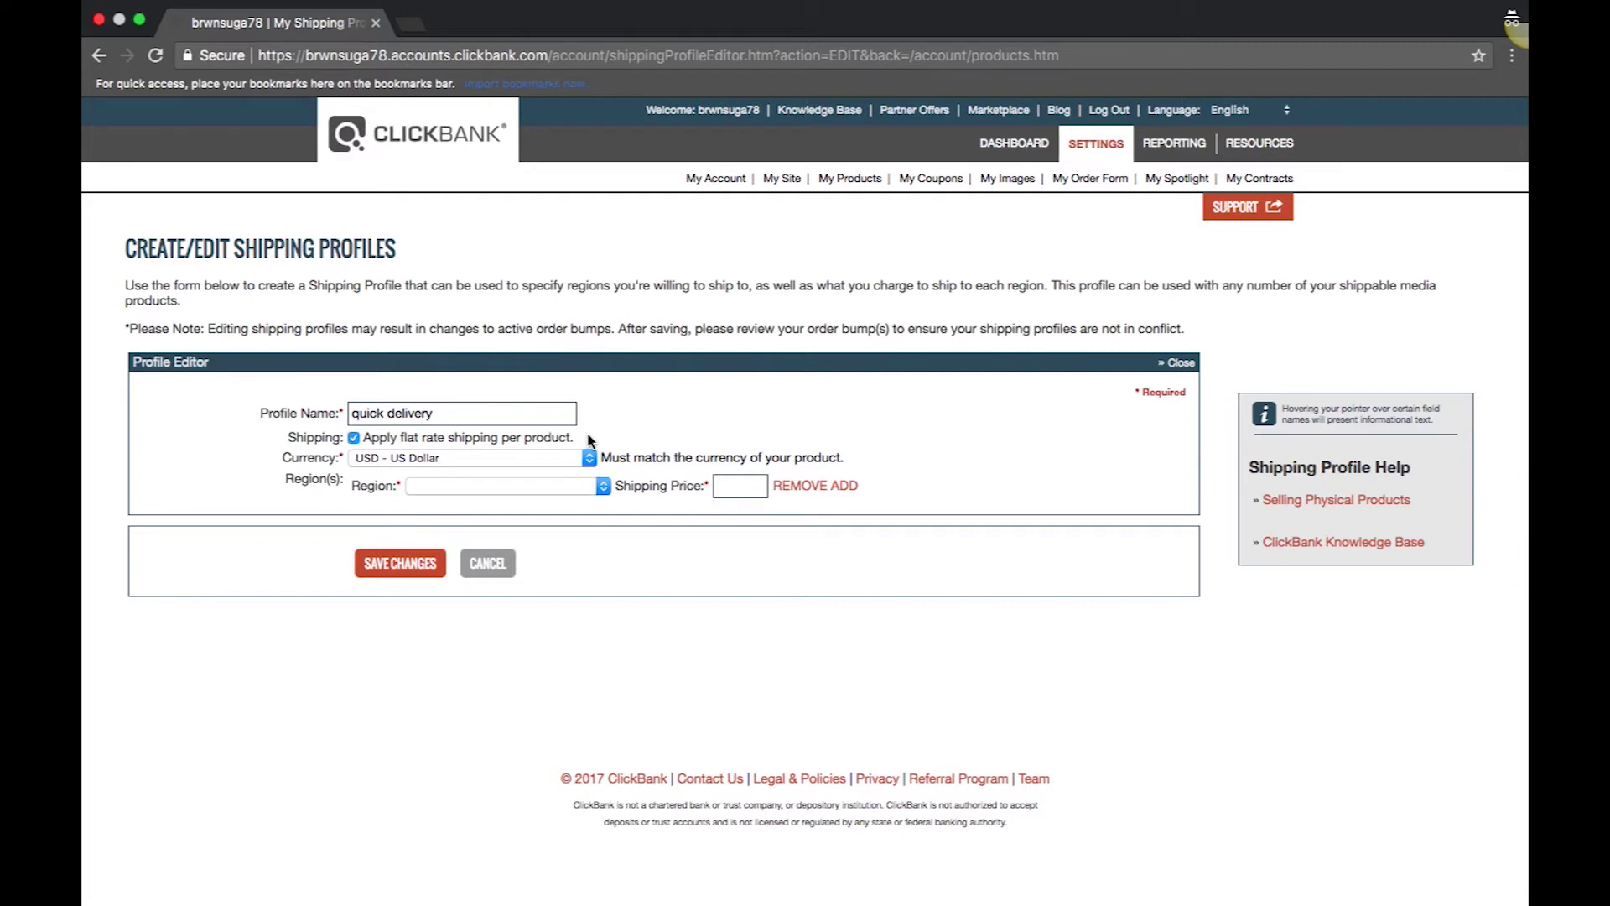
# Keep USD as currency and set #Australasia as the first region at 9.95.
pyautogui.click(590, 458)
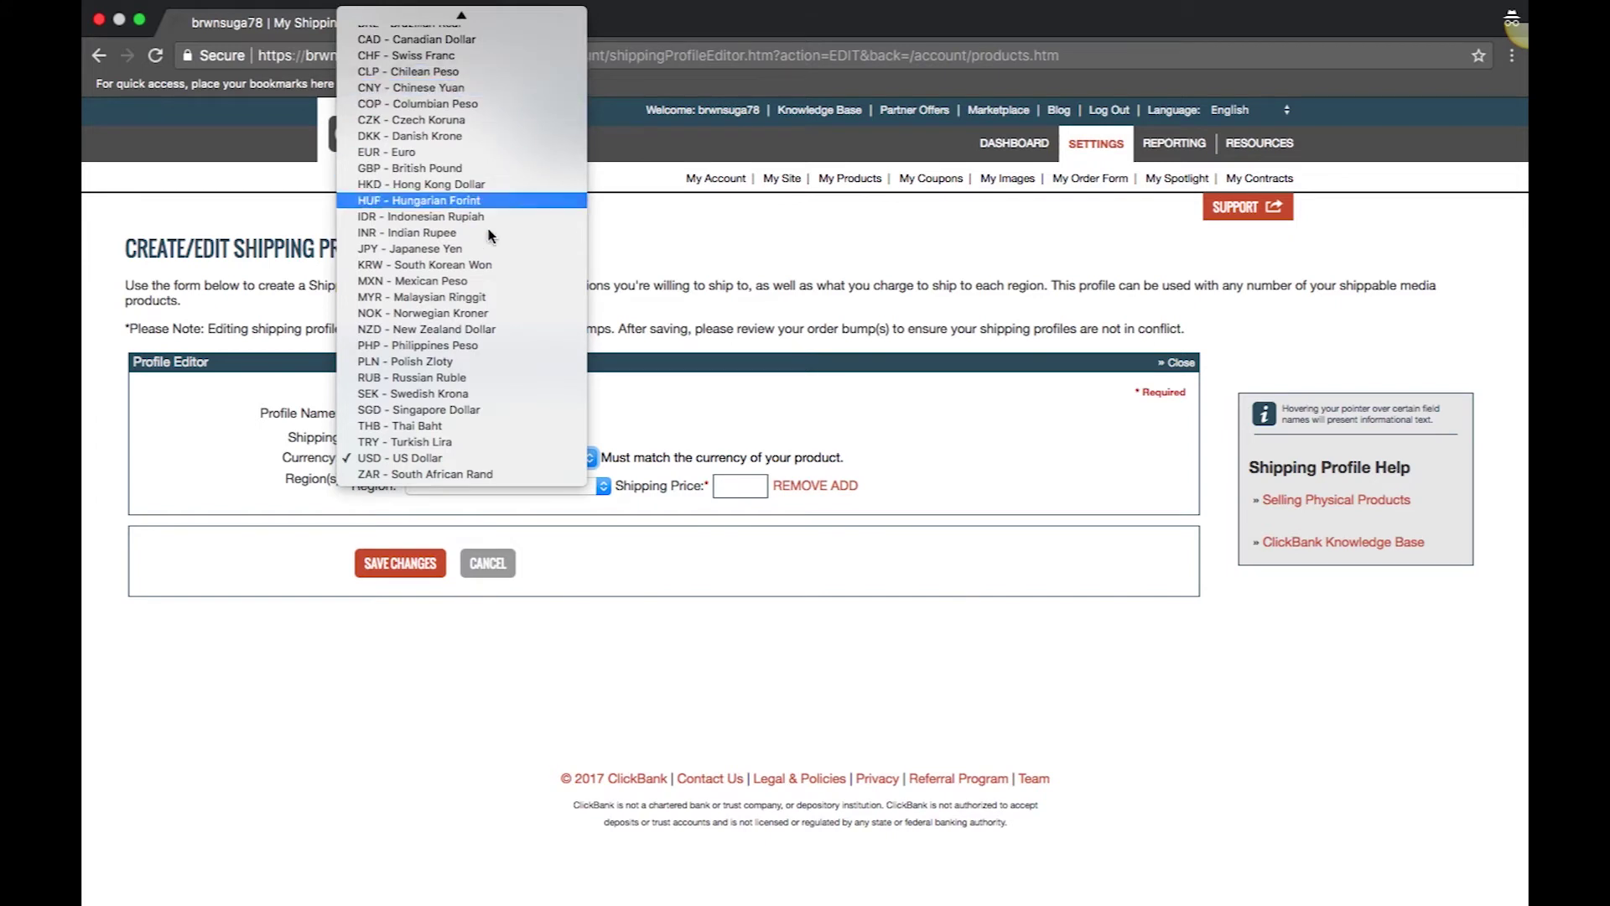
pyautogui.click(485, 457)
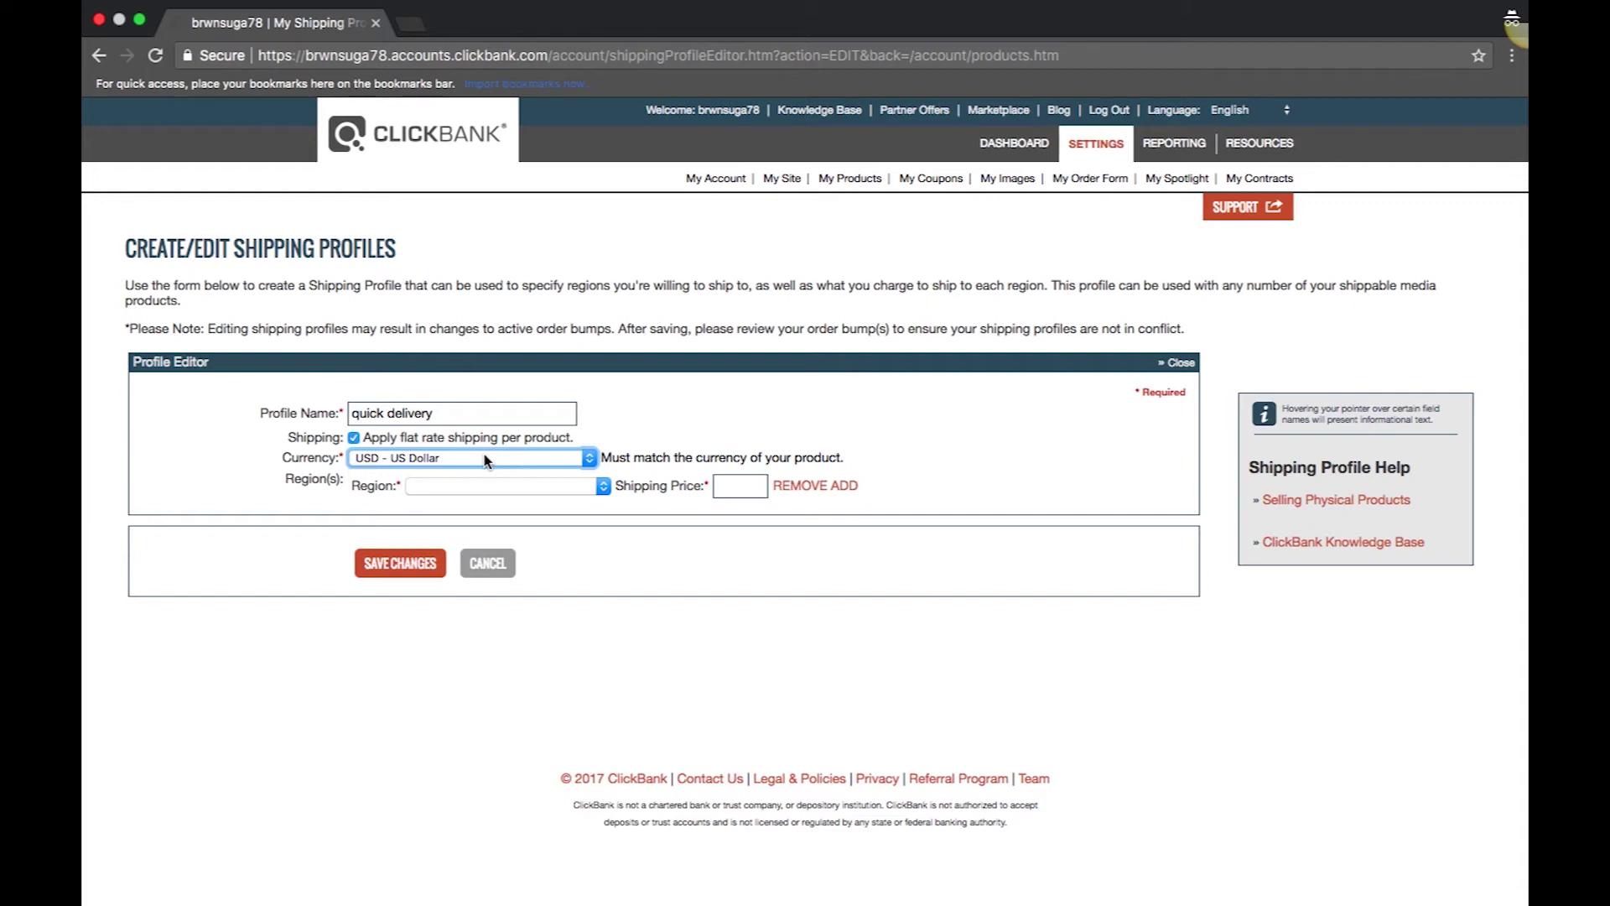
pyautogui.click(603, 487)
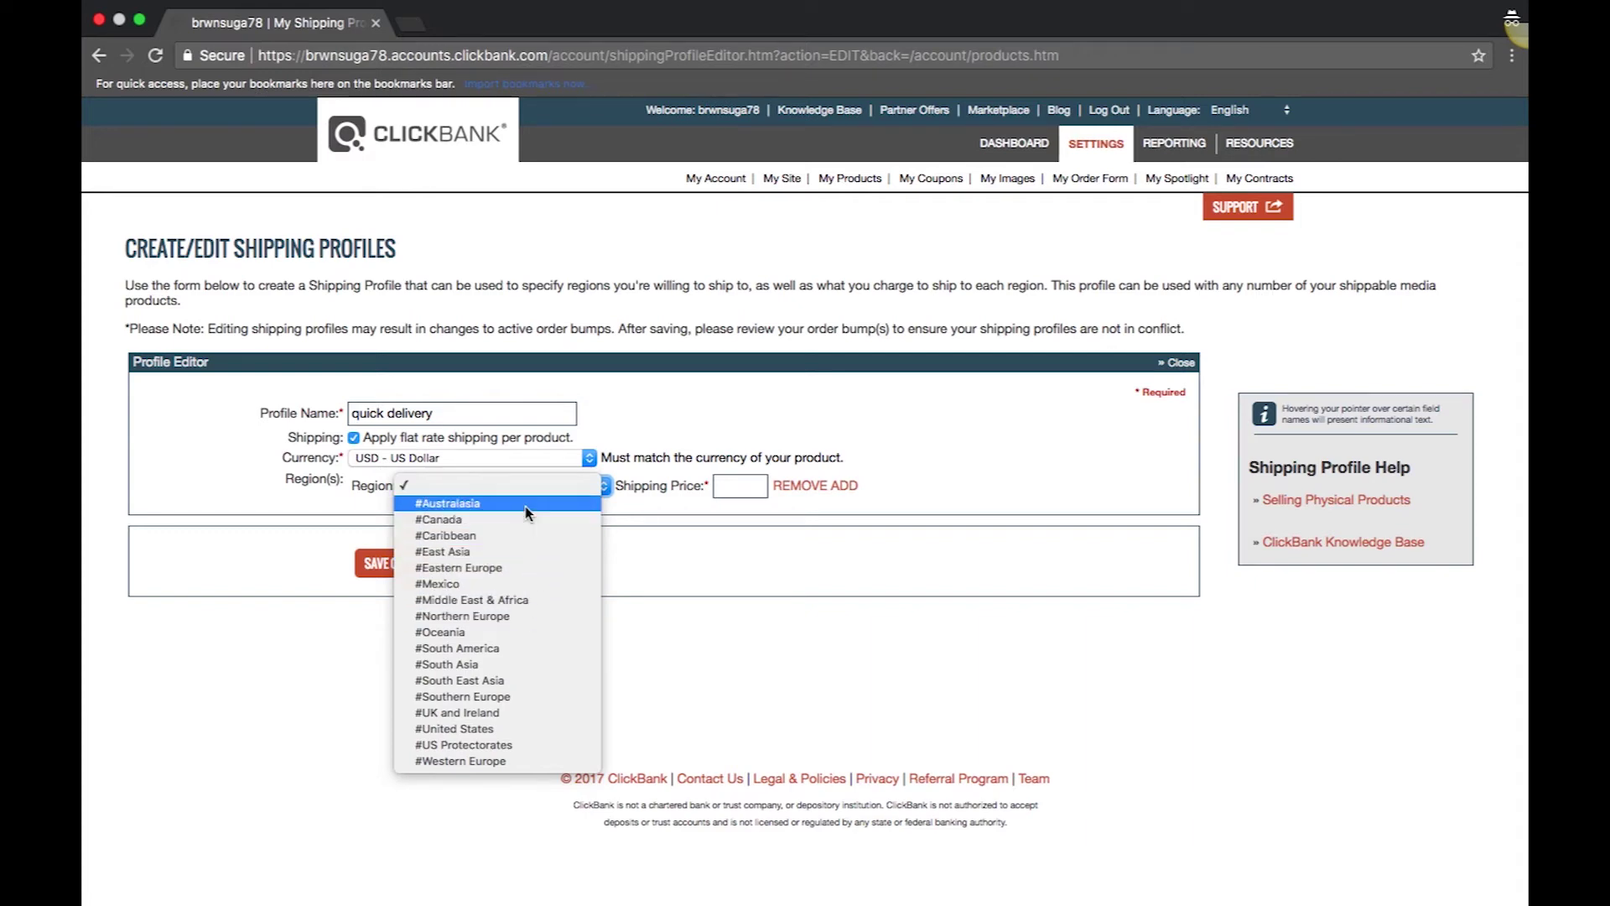
pyautogui.press('Escape')
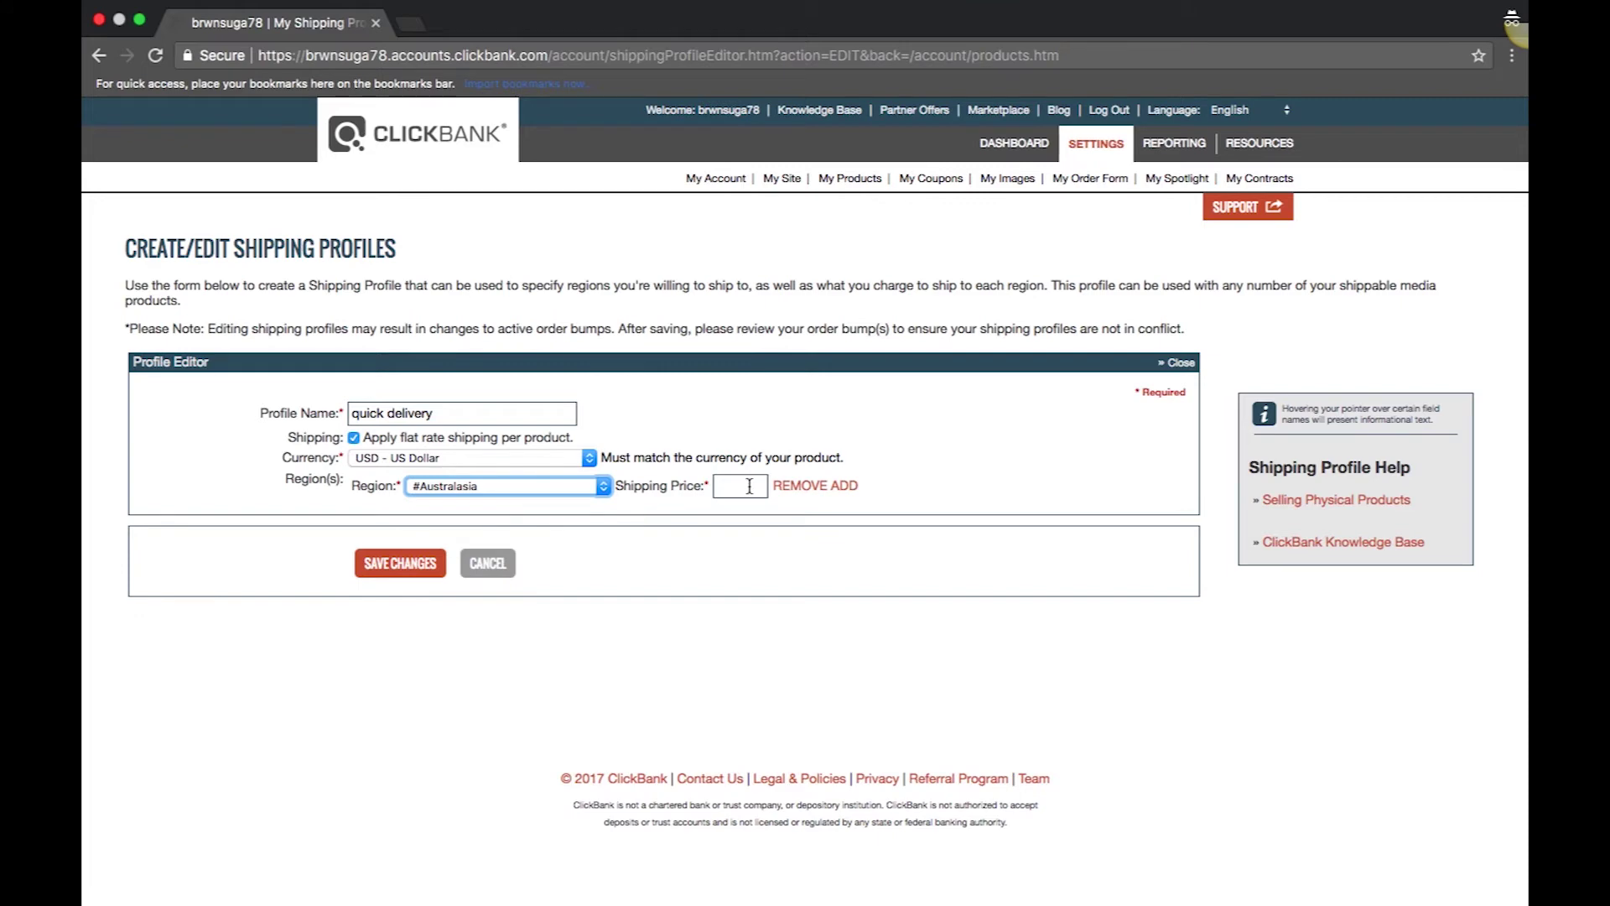
pyautogui.click(749, 487)
pyautogui.write('9')
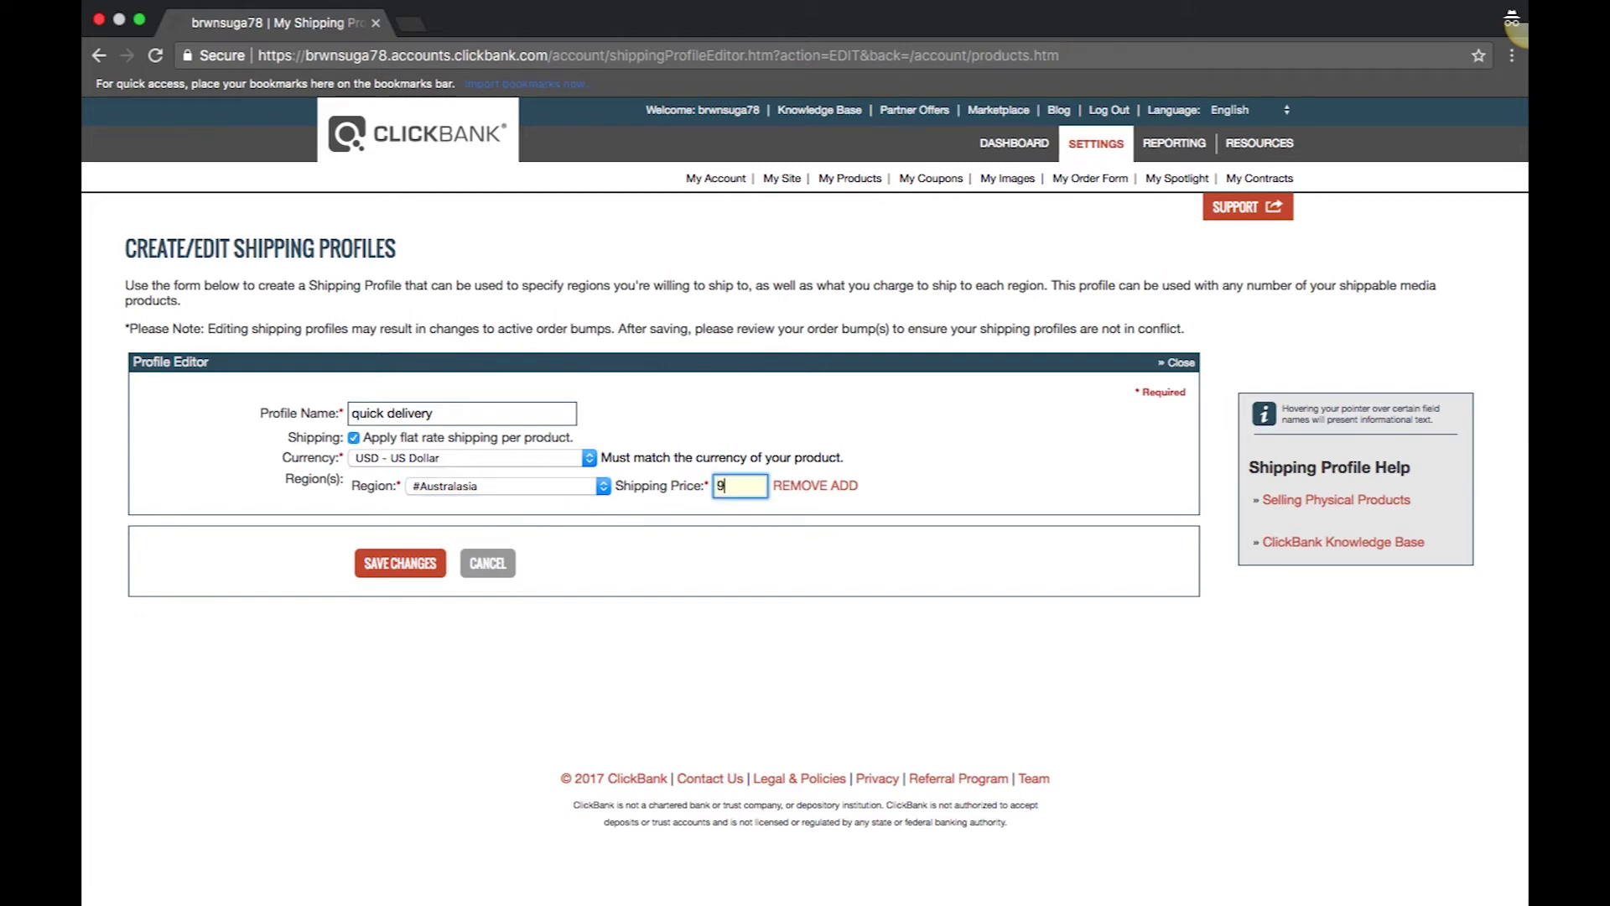
pyautogui.write('.95')
# Add a second region row for #Eastern Europe priced at 11.95.
pyautogui.click(840, 488)
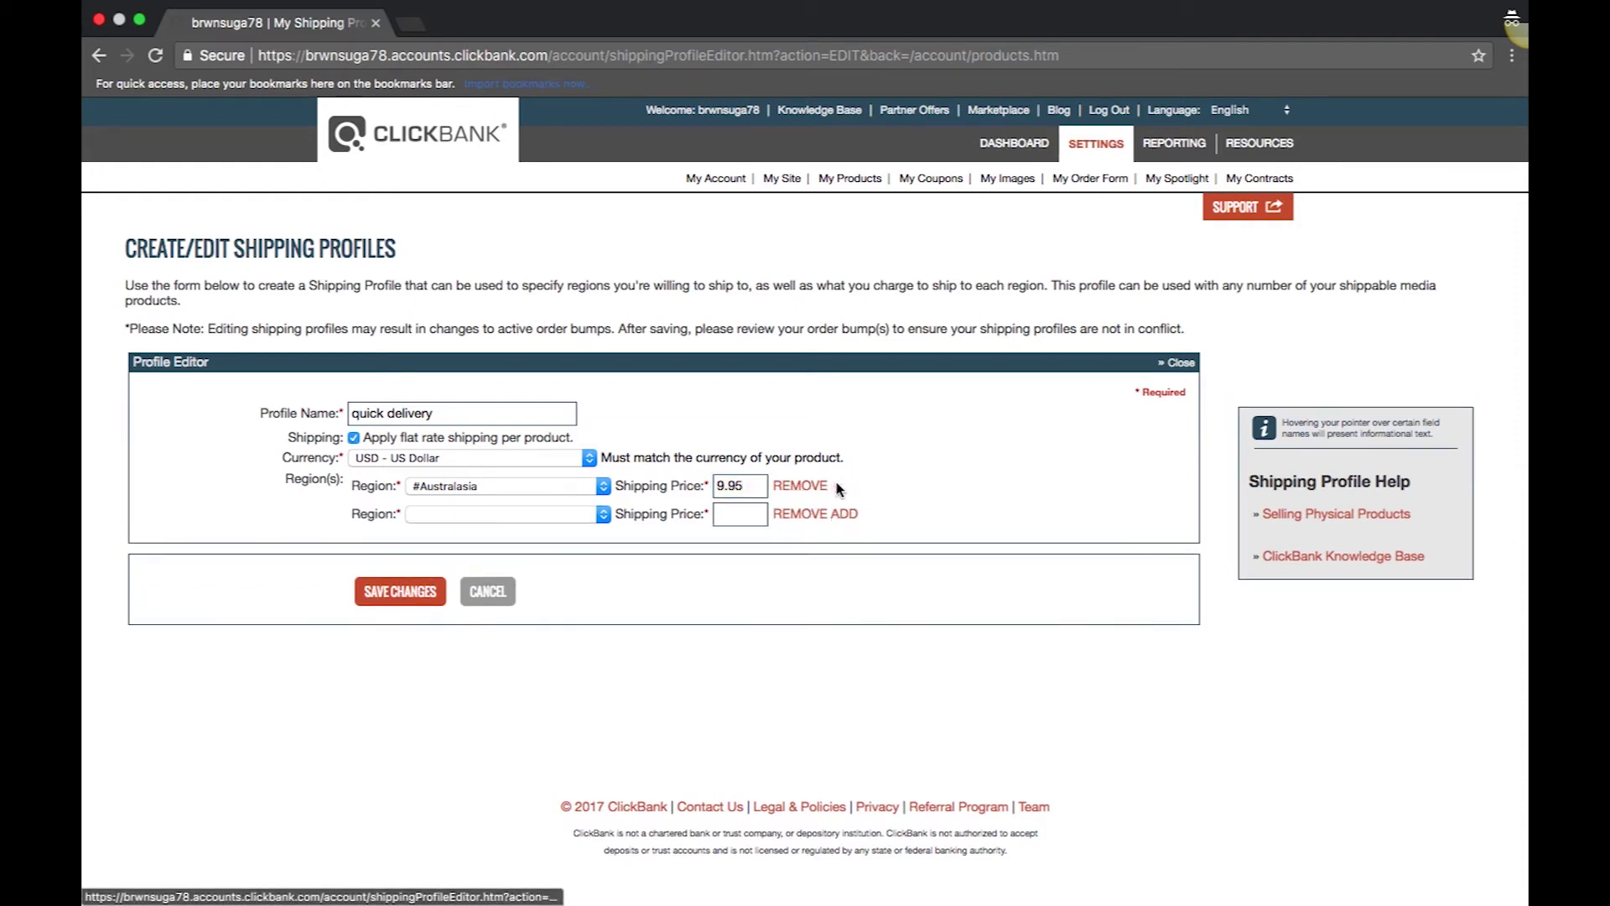
pyautogui.click(606, 514)
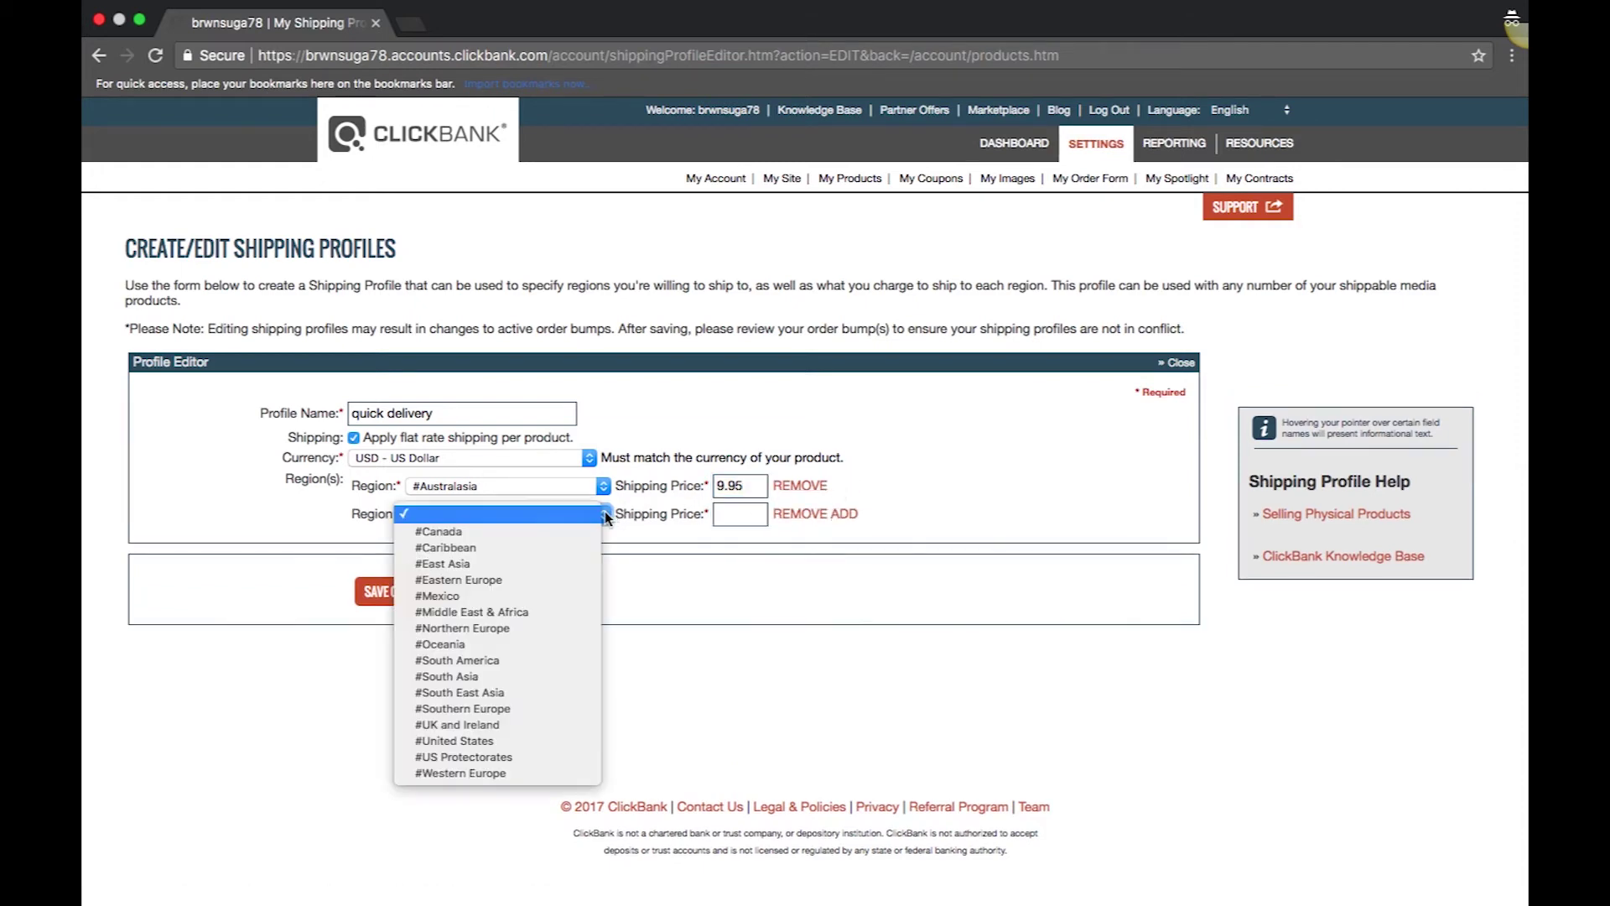
pyautogui.click(580, 578)
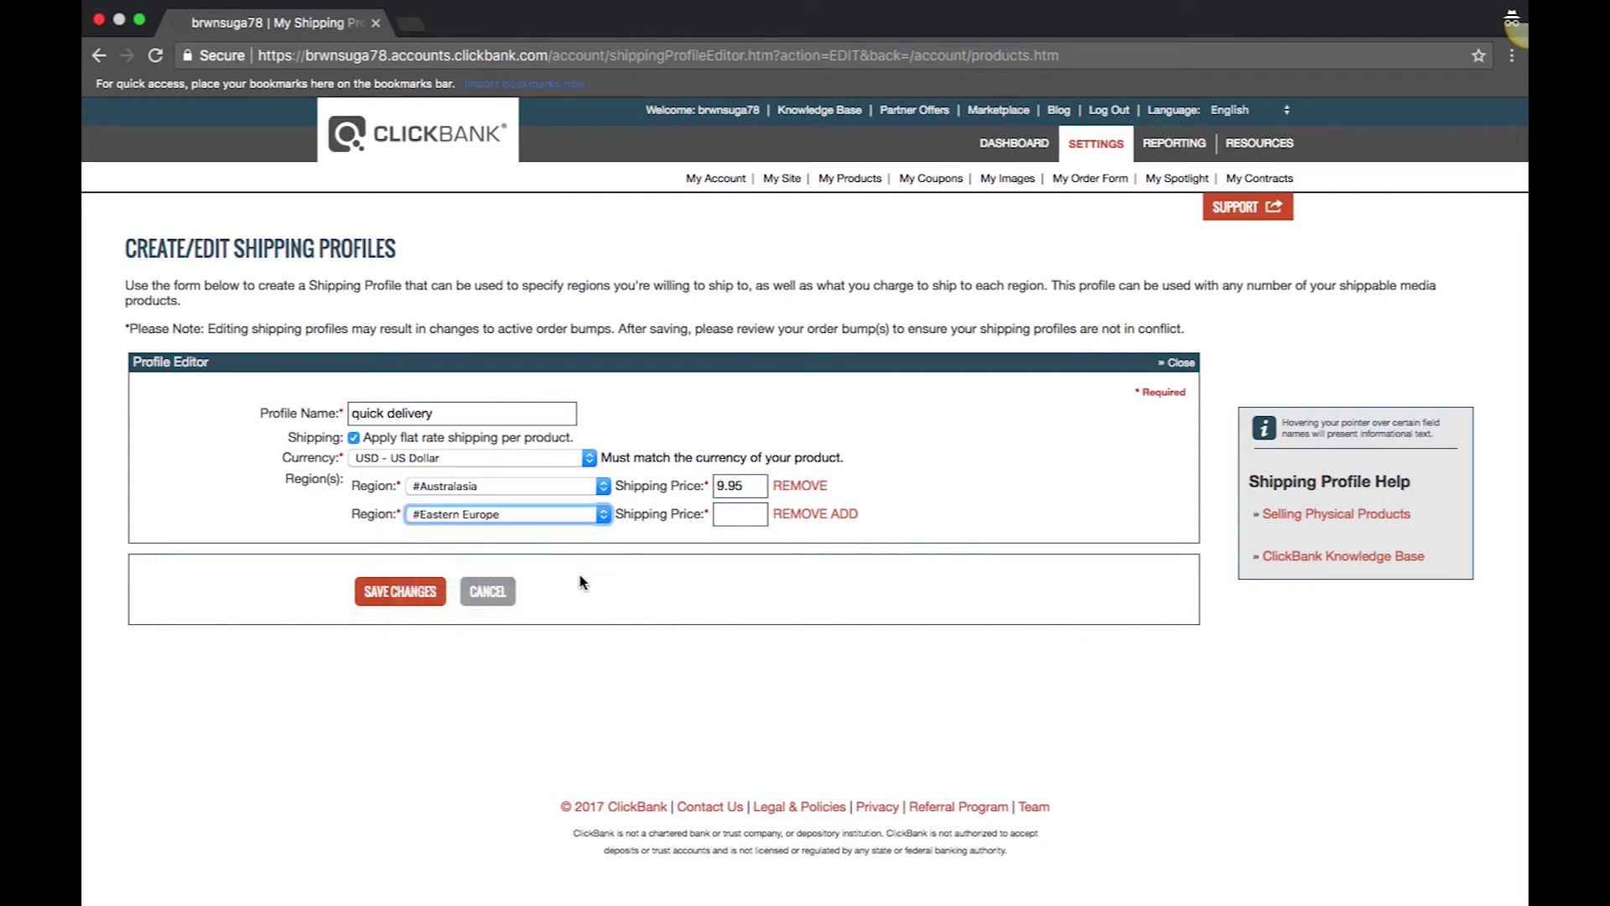
pyautogui.click(738, 511)
pyautogui.write('11')
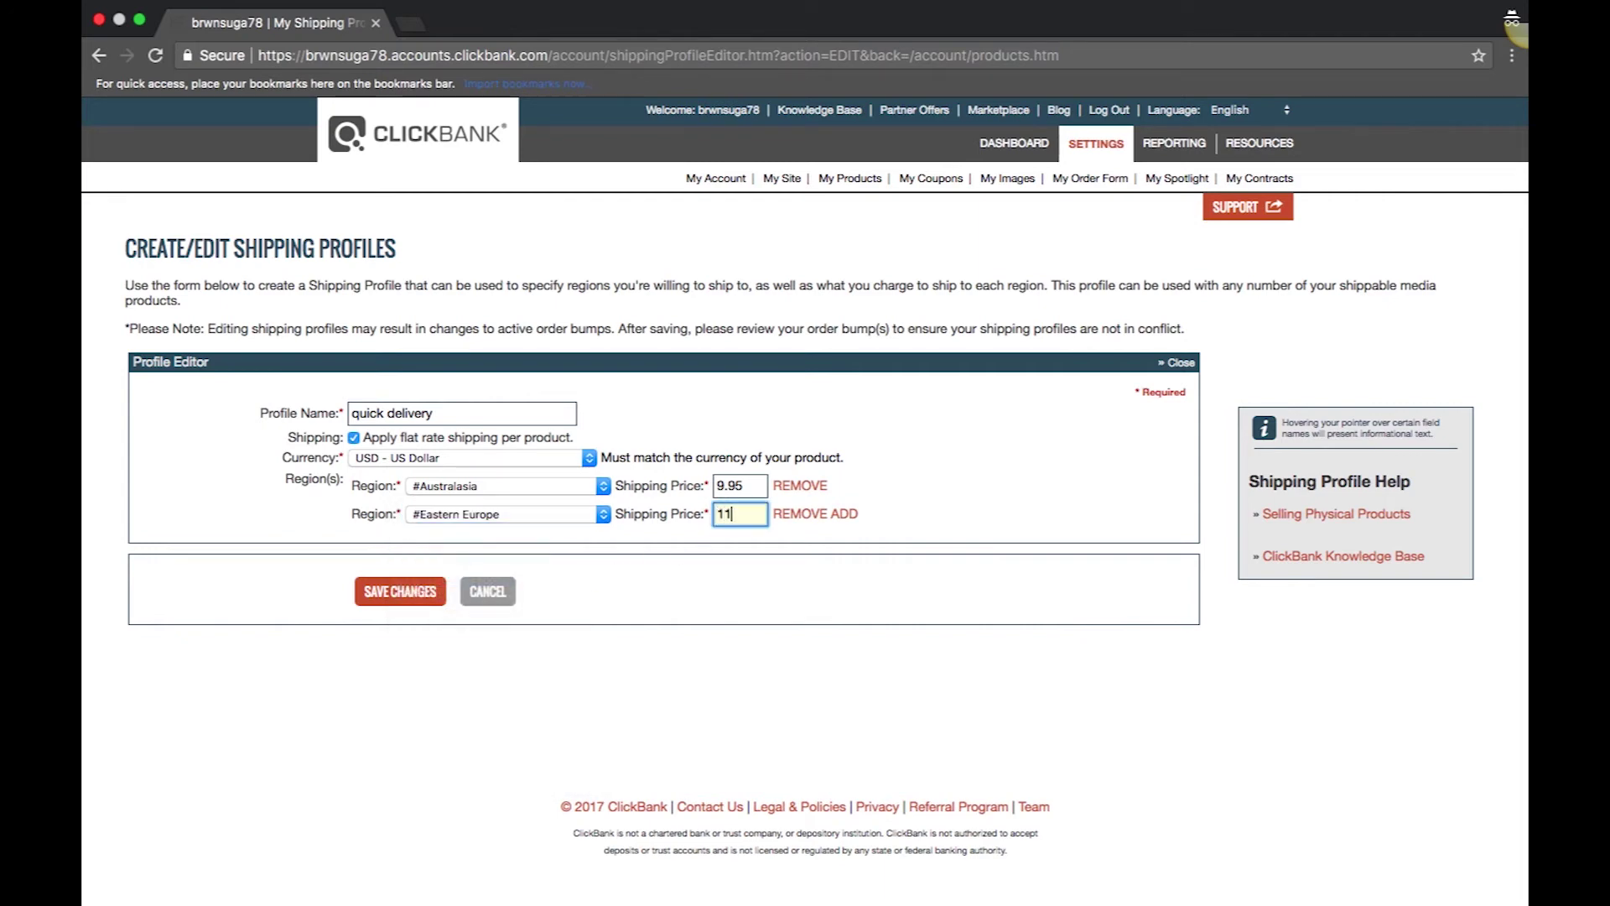
pyautogui.write('.95')
# Add a third row for Northern Europe at 9.95, plus another blank row.
pyautogui.click(842, 513)
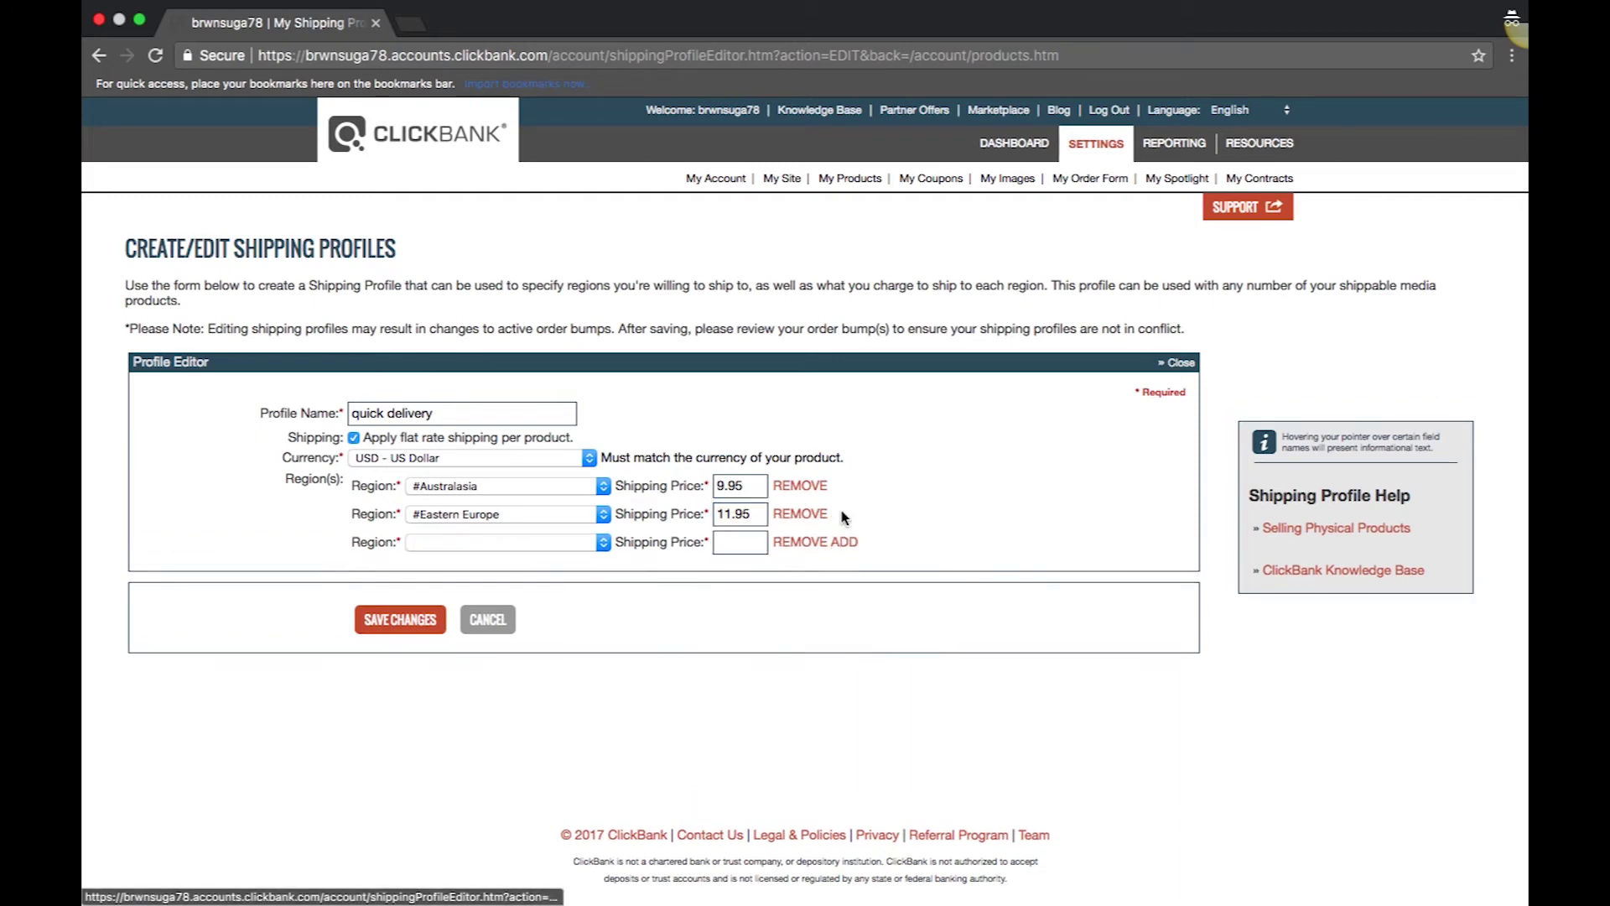
pyautogui.click(610, 545)
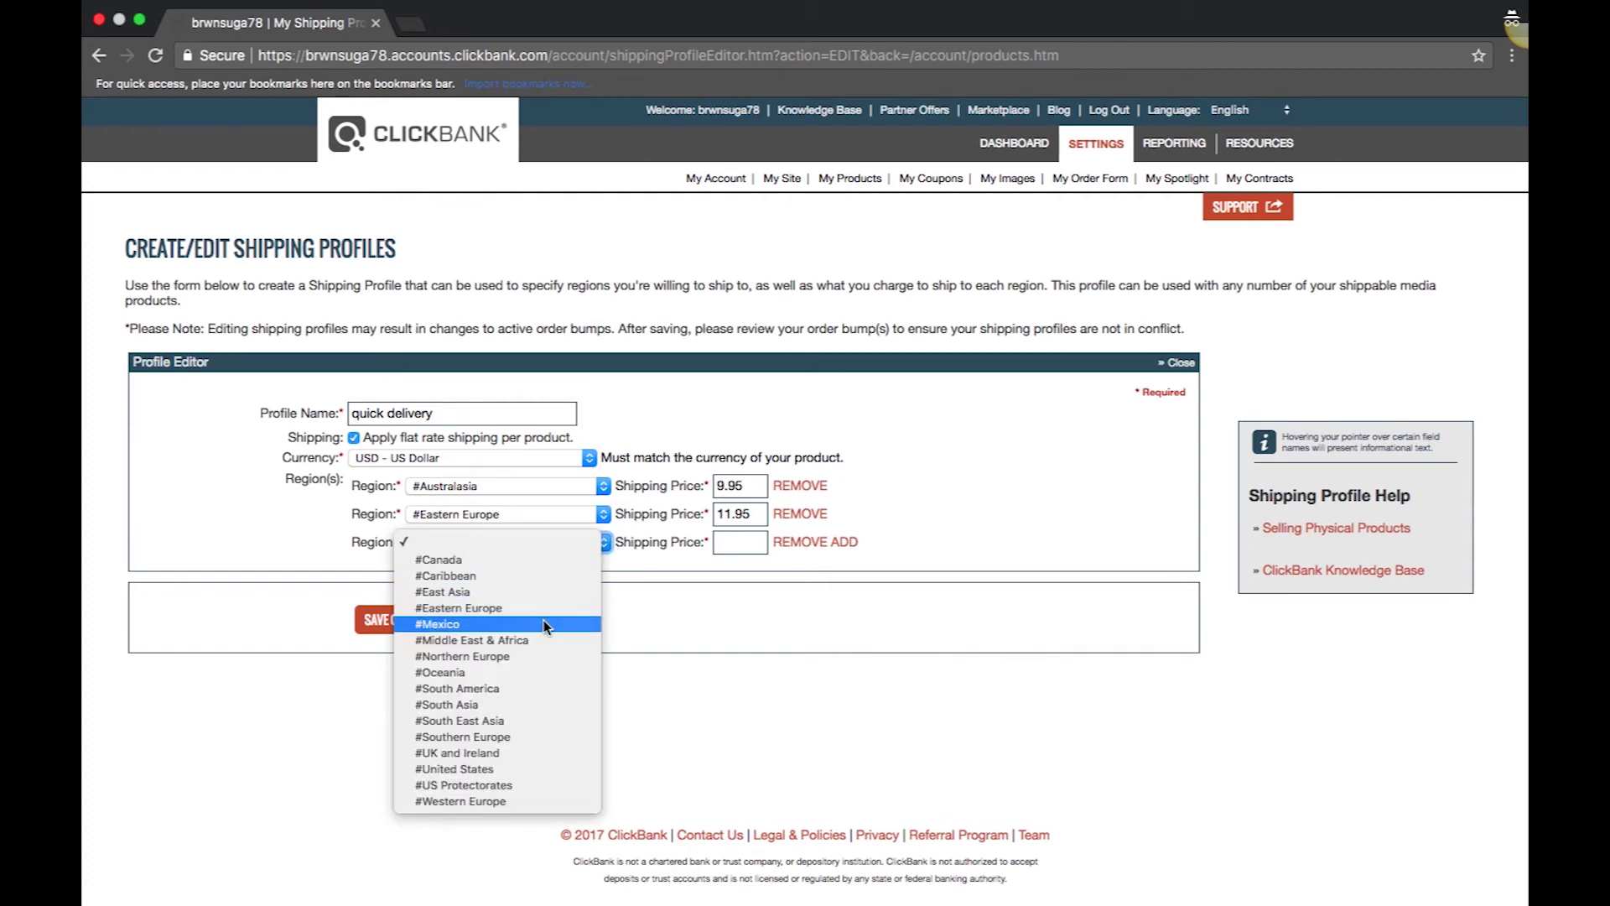
pyautogui.press('Escape')
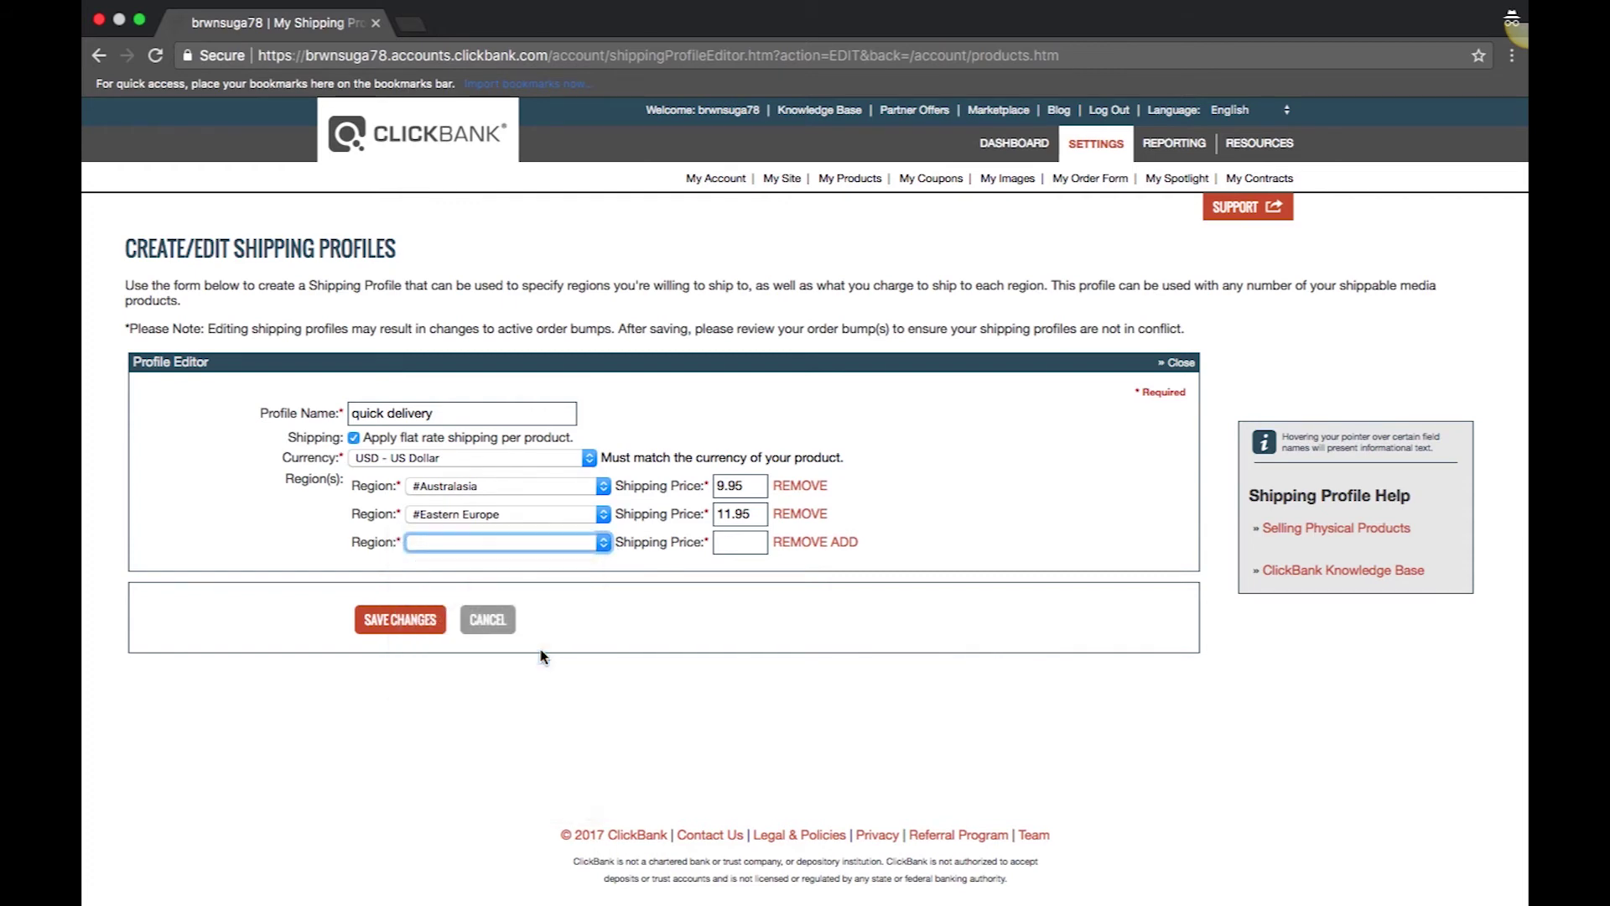
pyautogui.click(732, 541)
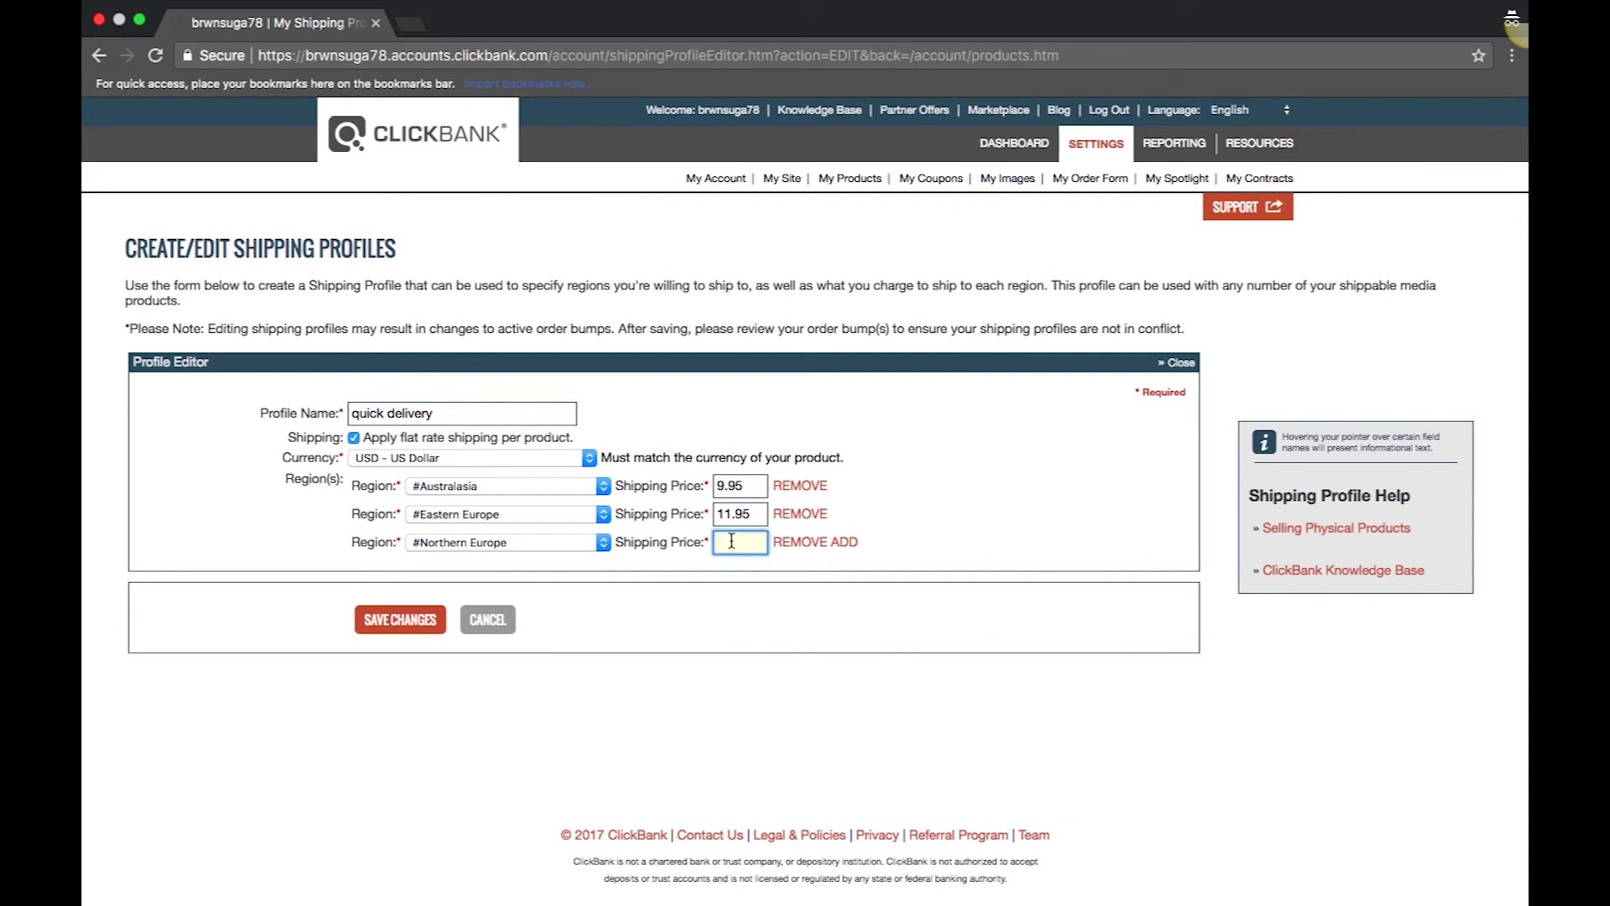
pyautogui.write('9.95')
pyautogui.click(843, 543)
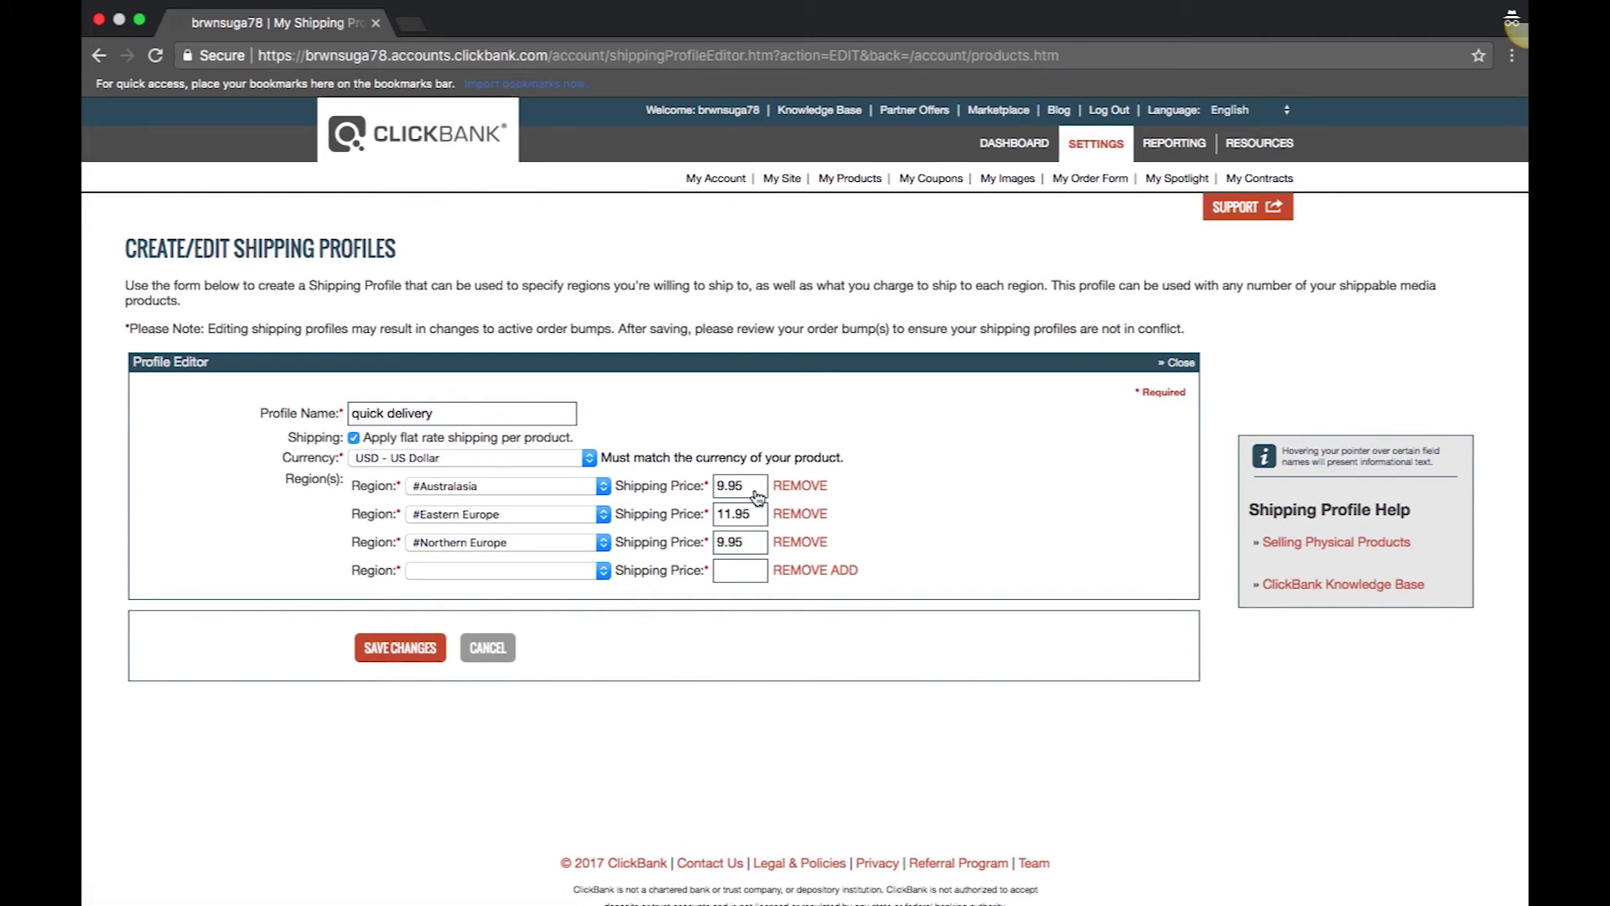
# Remove the Australasia, Eastern Europe and empty rows, then save 'quick delivery'.
pyautogui.click(793, 488)
pyautogui.click(793, 488)
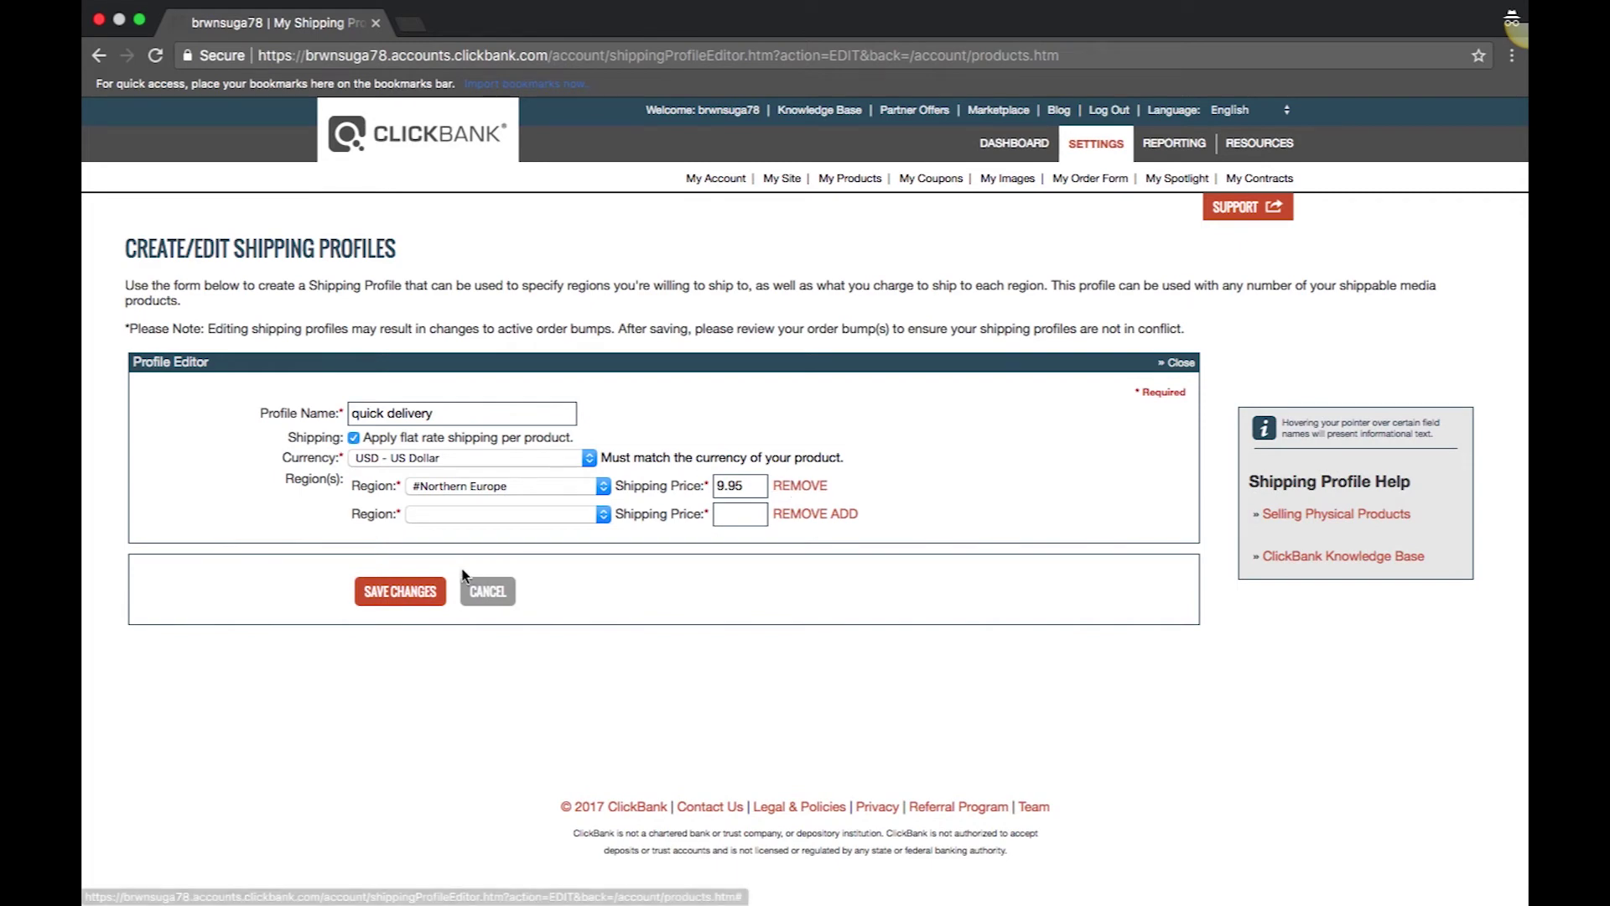
pyautogui.click(401, 591)
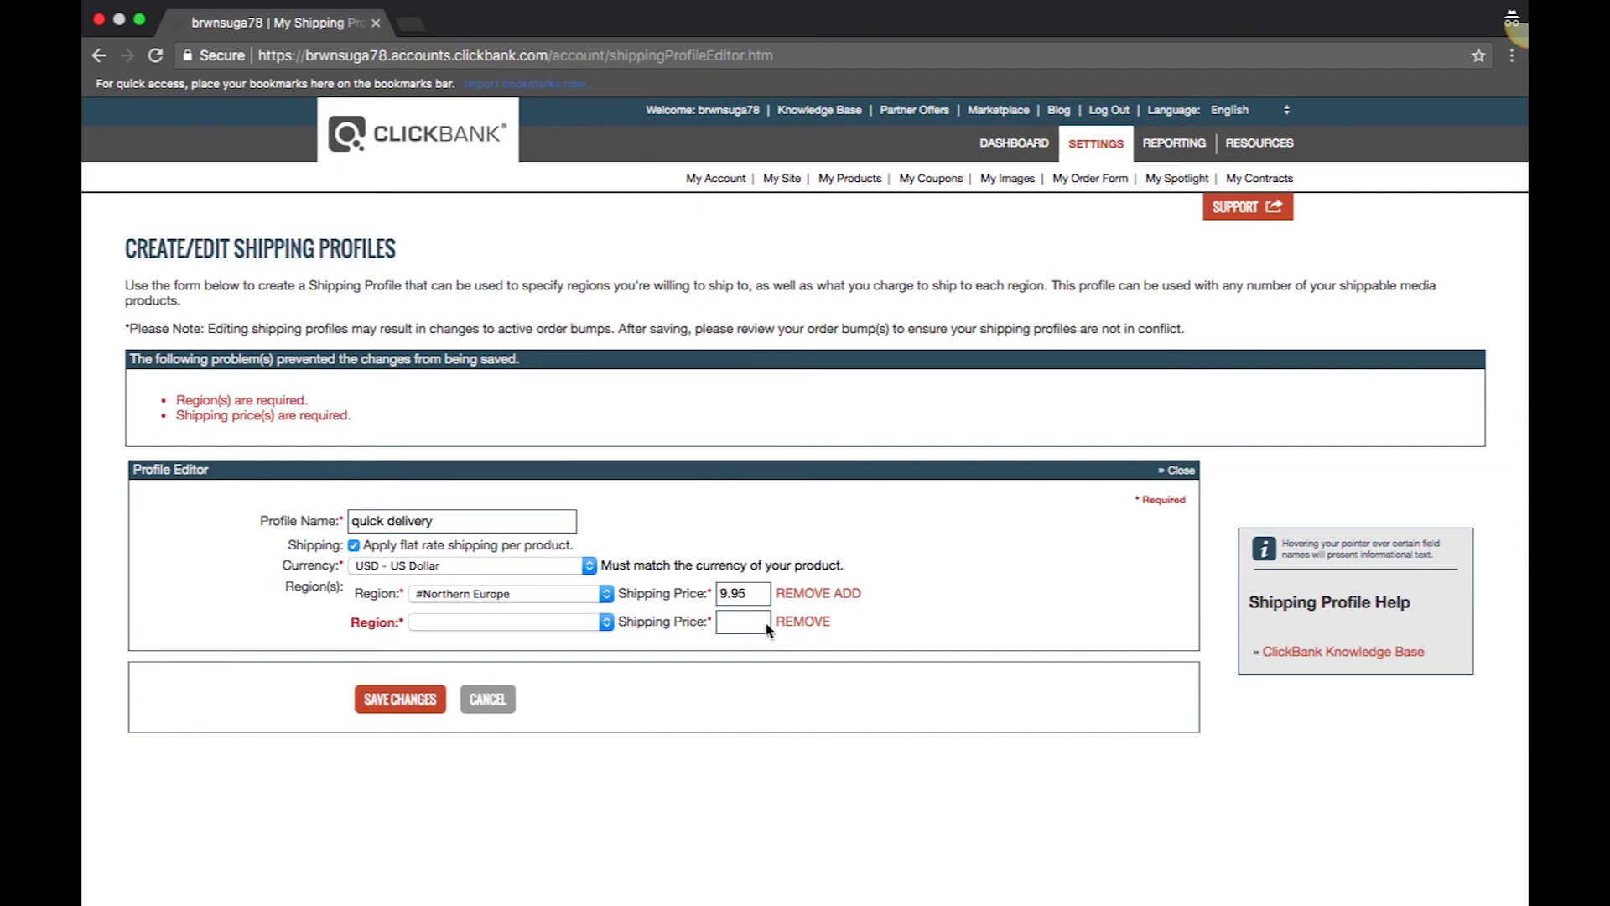
pyautogui.click(802, 622)
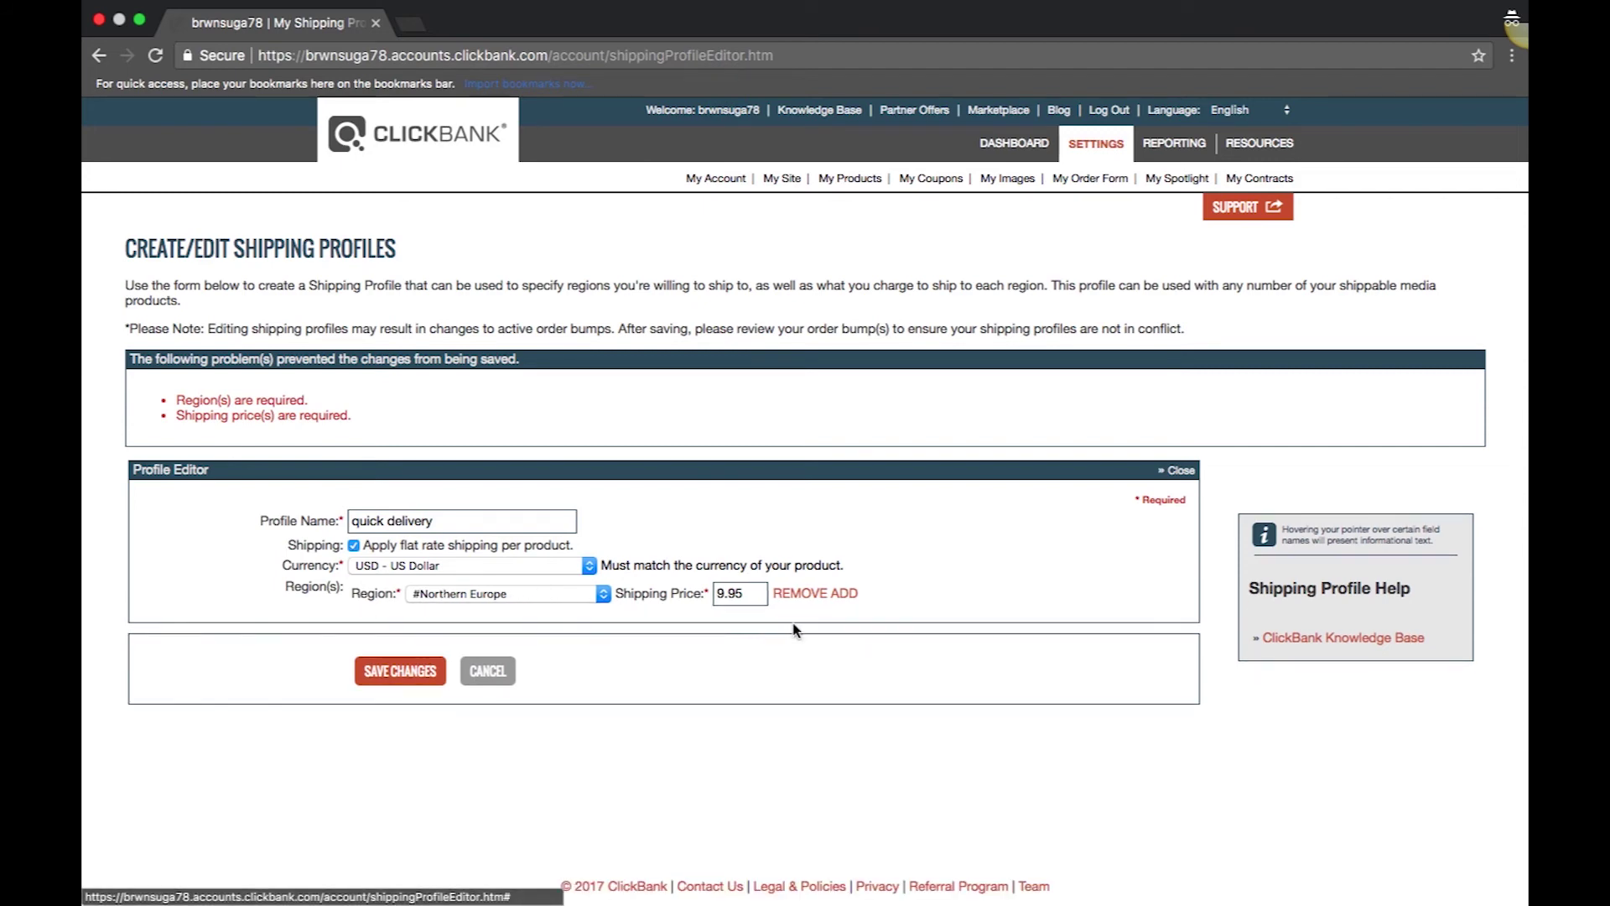
pyautogui.click(408, 670)
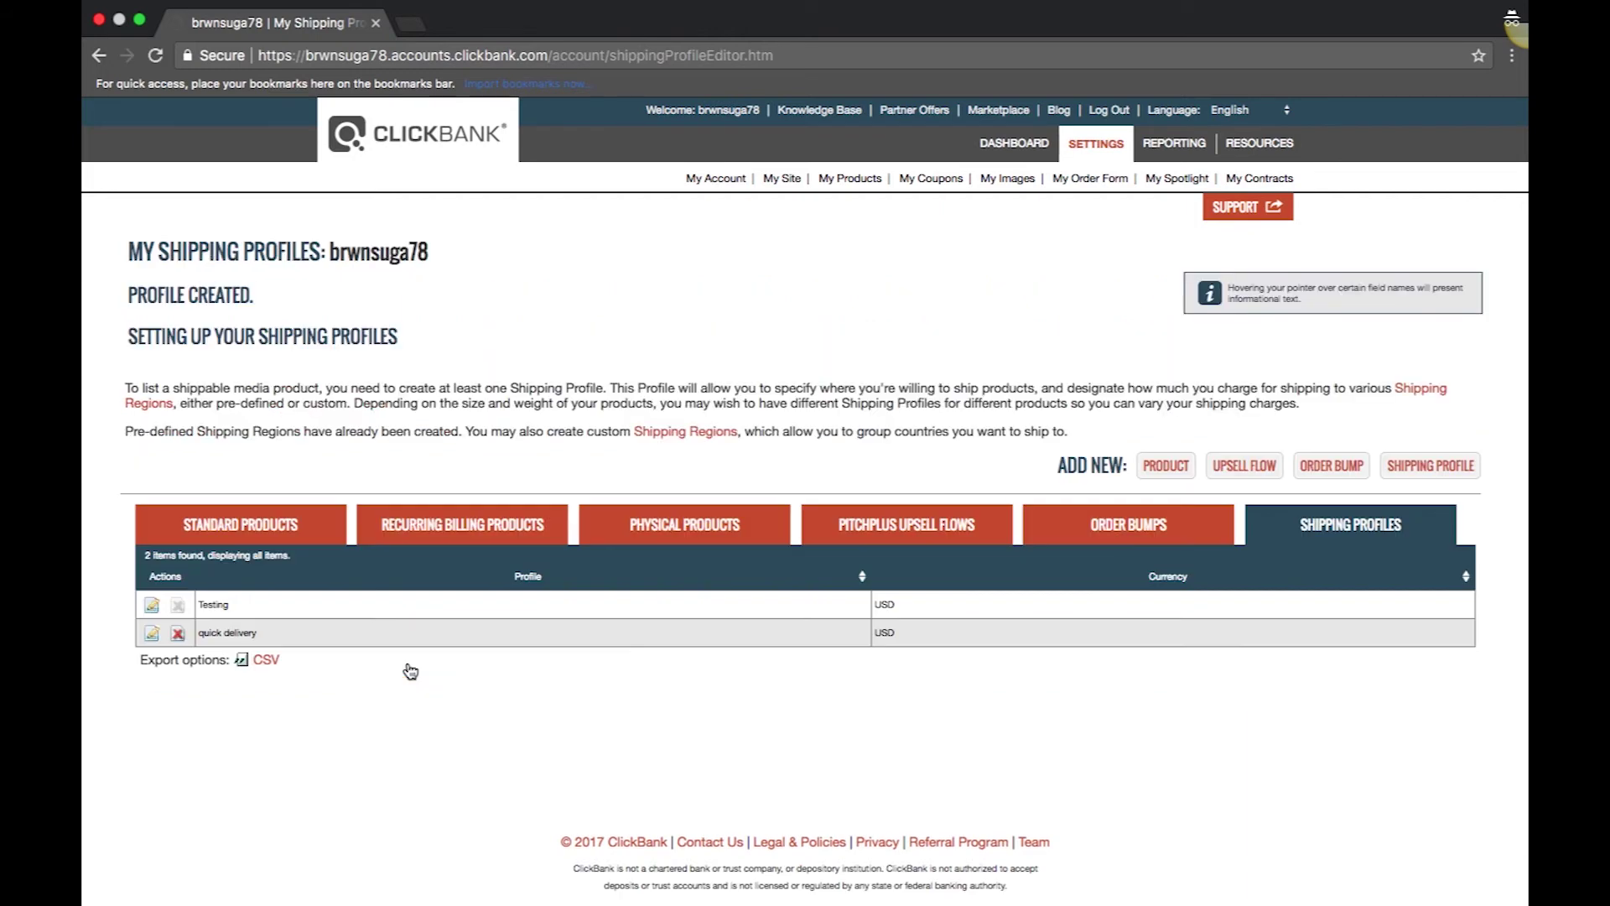
# Review the 17 predefined shipping regions, then begin a new custom region.
pyautogui.click(677, 434)
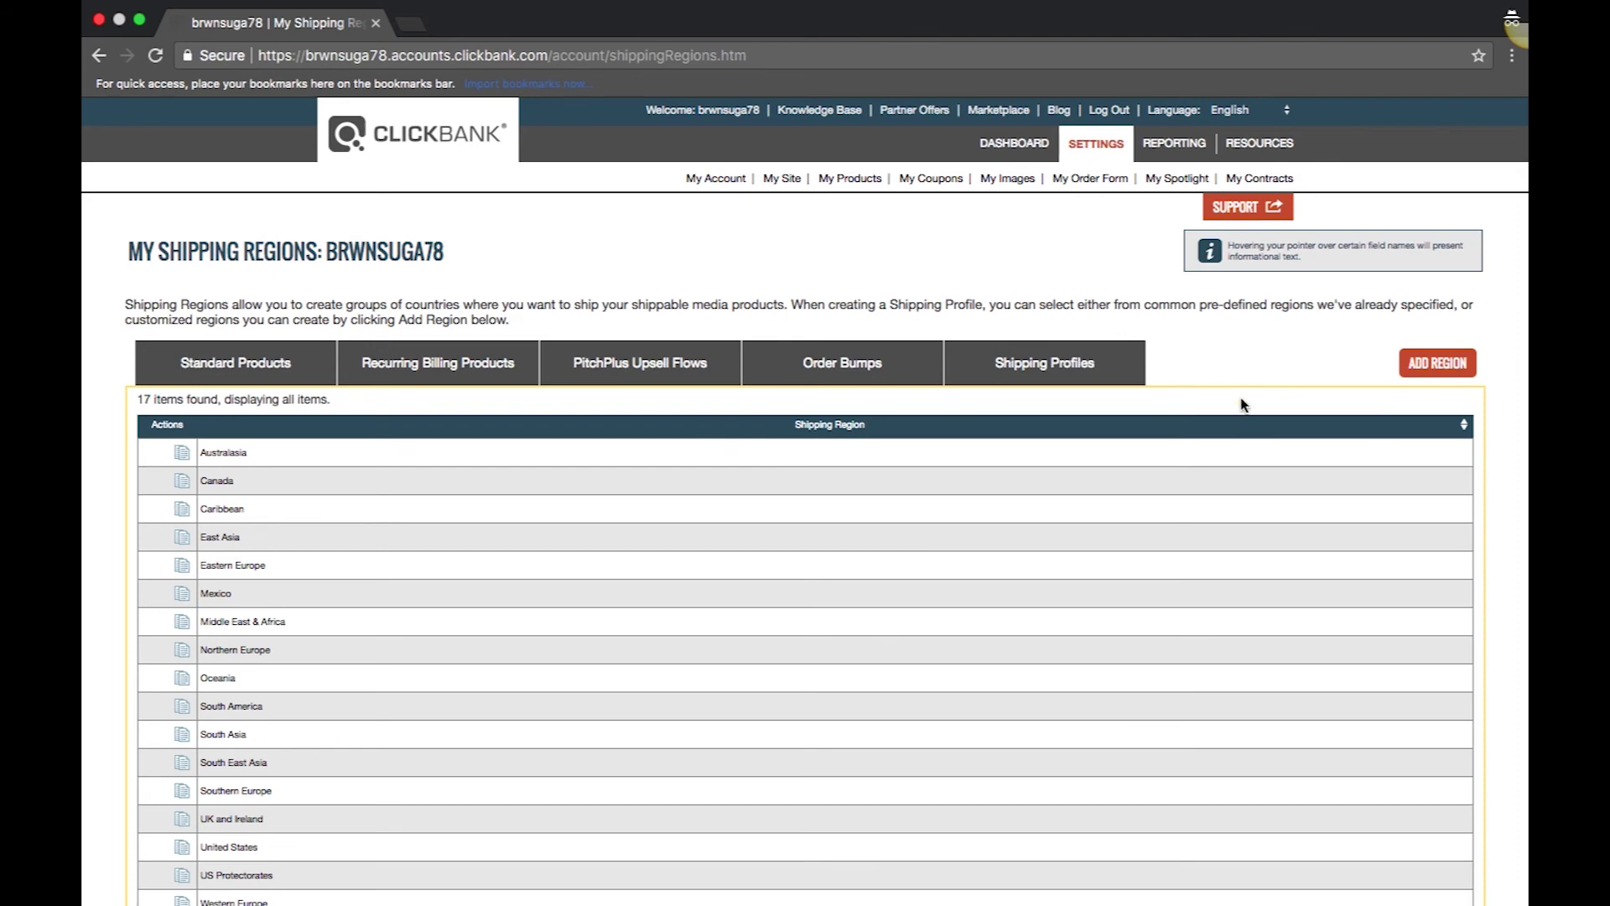
pyautogui.scroll(-3, 1033, 524)
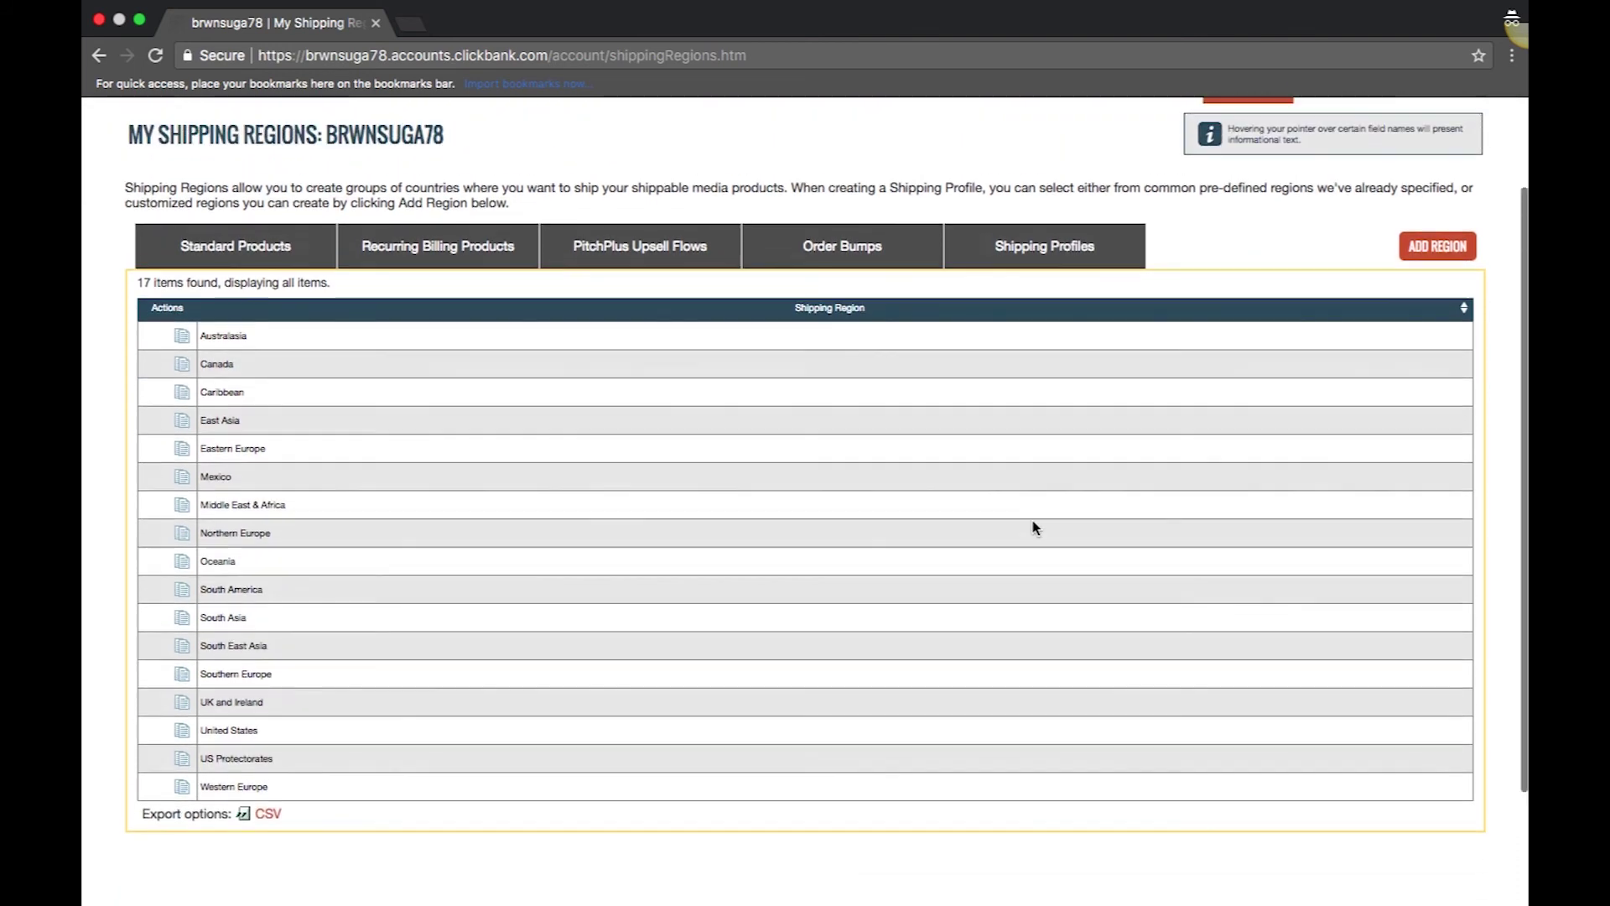
pyautogui.scroll(2, 1033, 527)
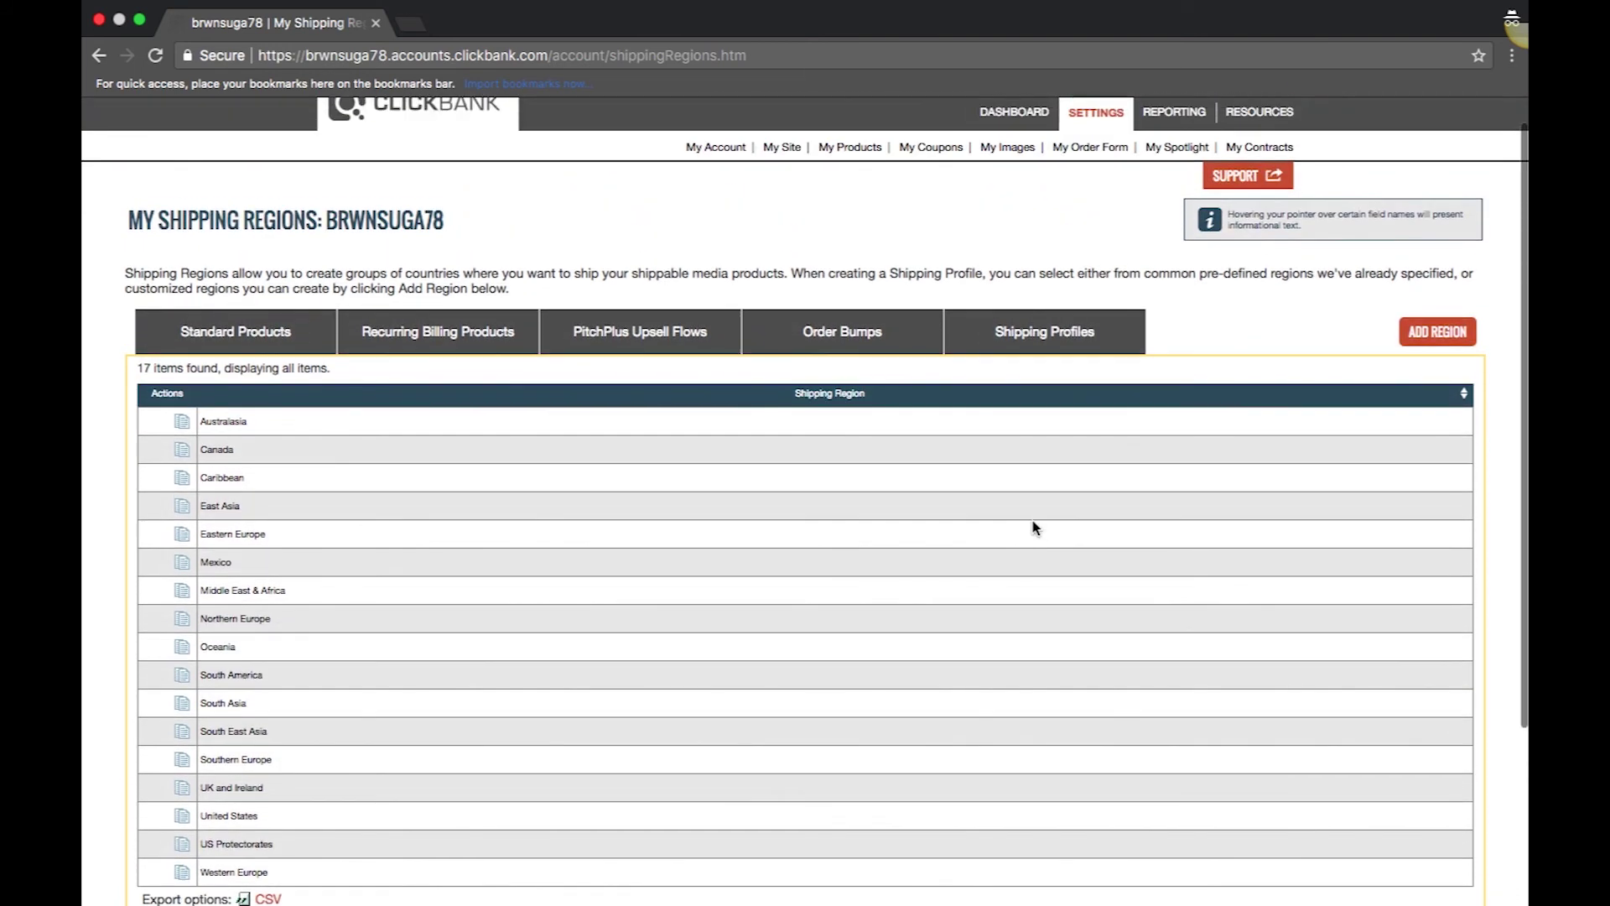
pyautogui.click(1420, 345)
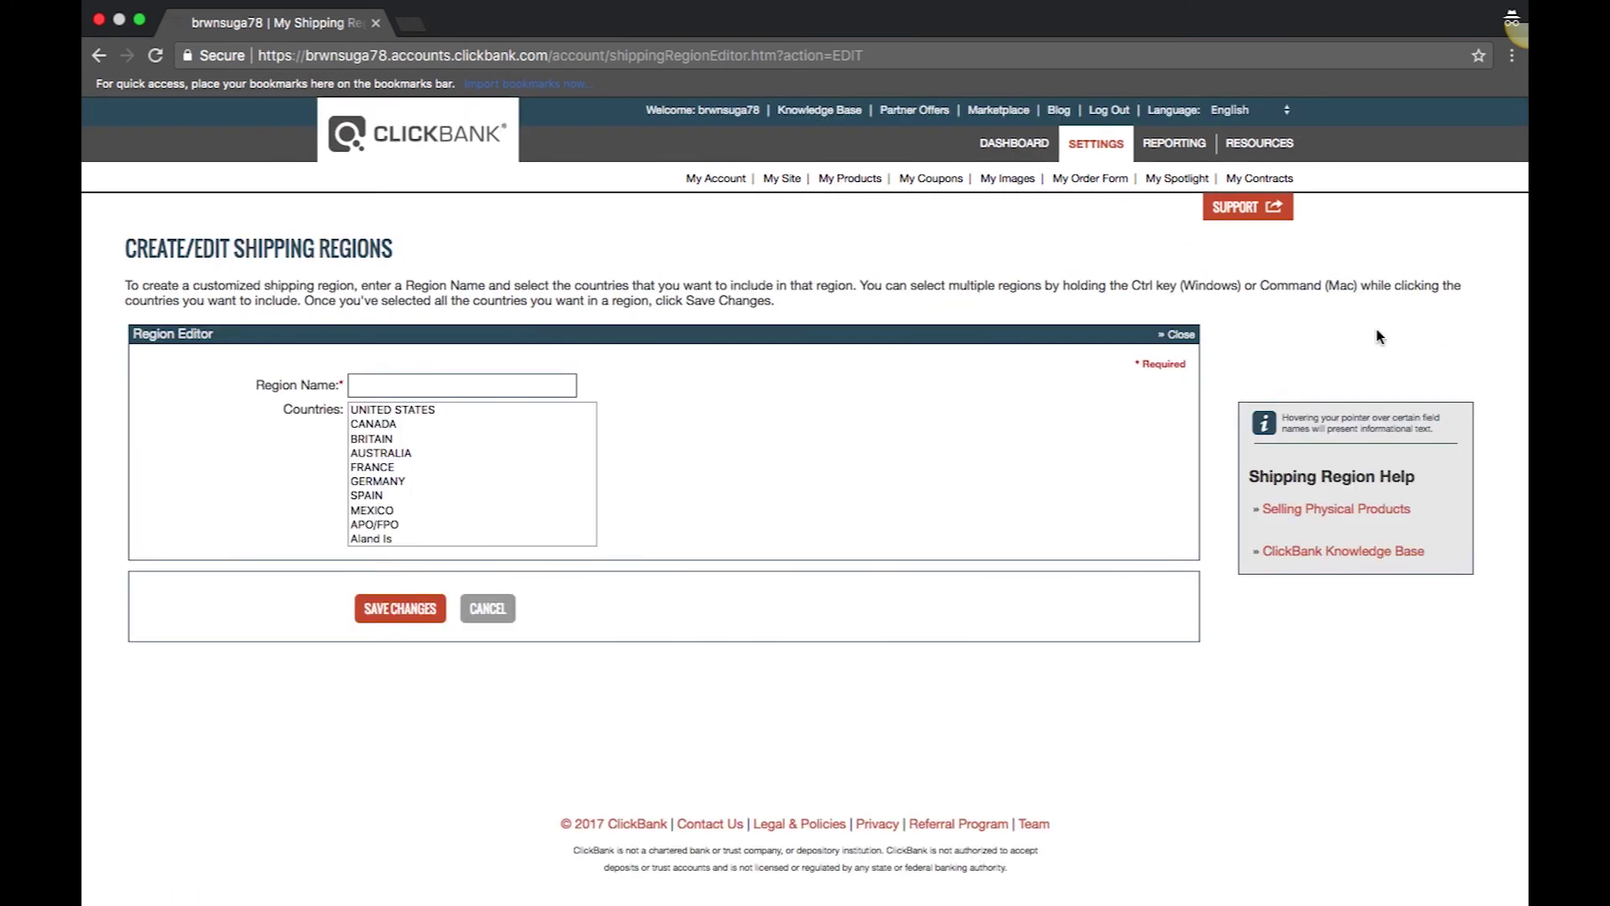
# Save a region named 'North America' containing United States, Canada and Mexico.
pyautogui.click(547, 381)
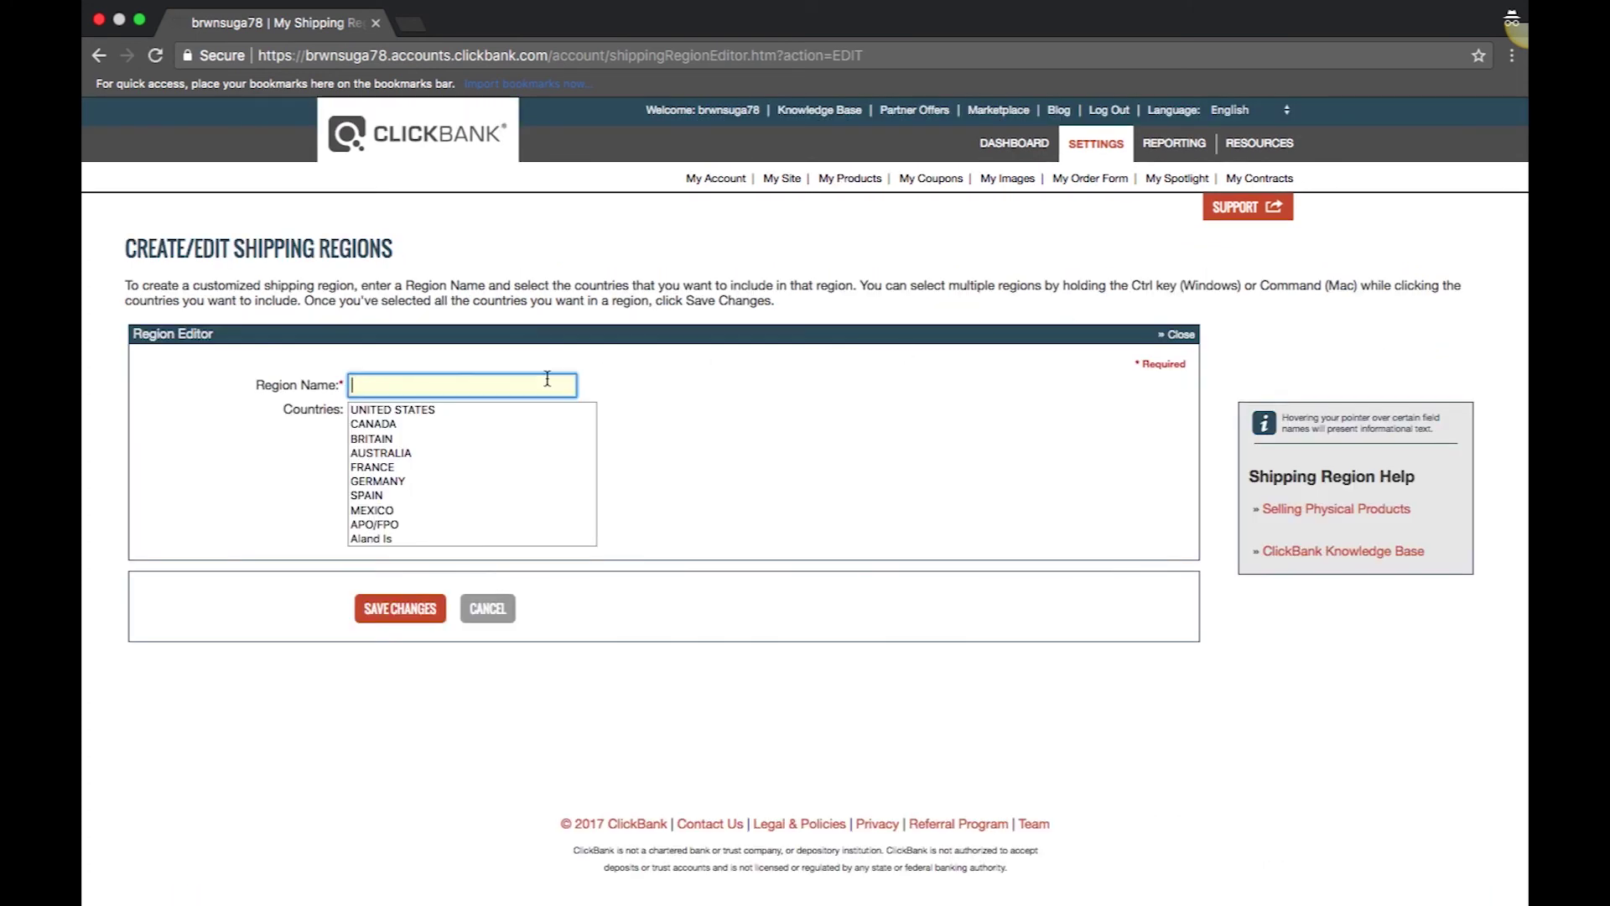
pyautogui.write('North America')
pyautogui.click(458, 410)
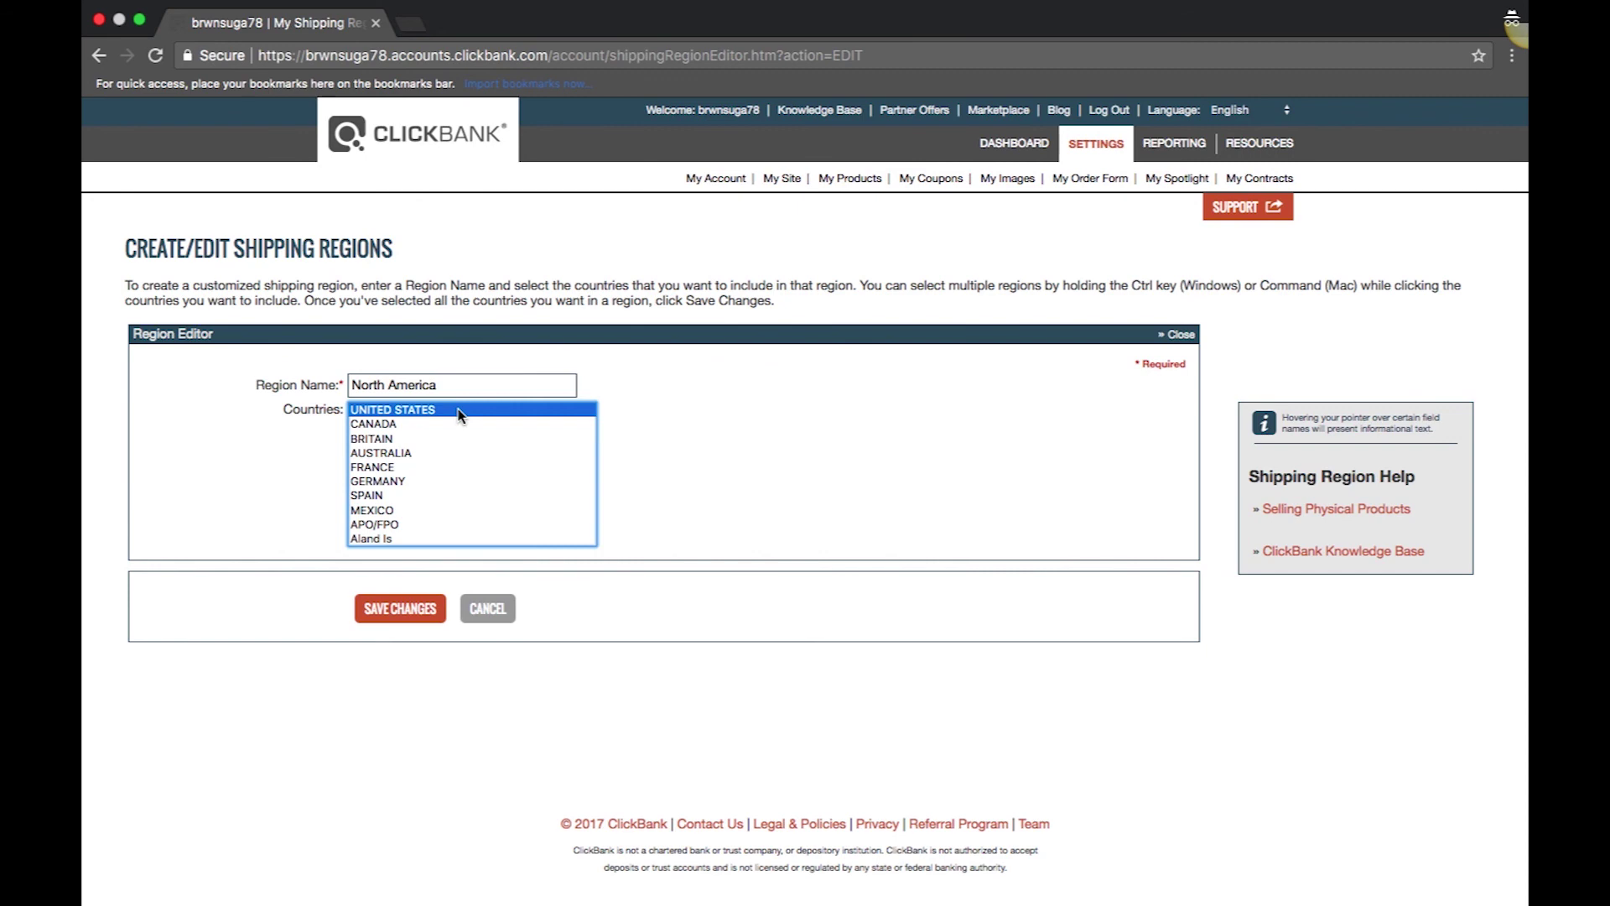
pyautogui.keyDown('super'); pyautogui.click(415, 426); pyautogui.keyUp('super')
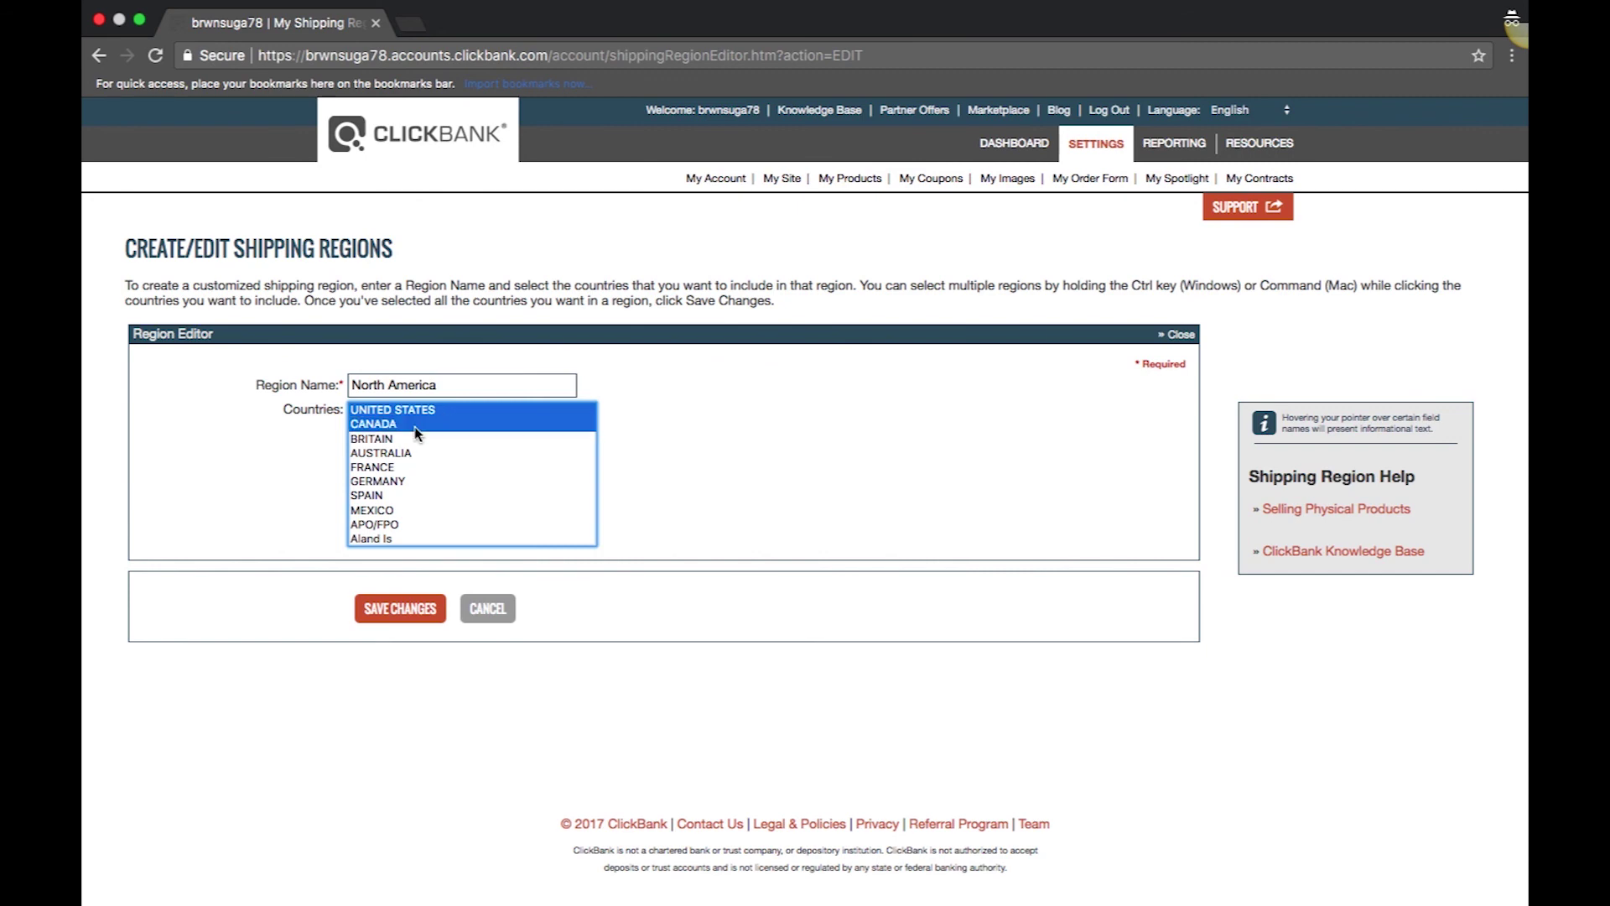
pyautogui.keyDown('super'); pyautogui.click(404, 510); pyautogui.keyUp('super')
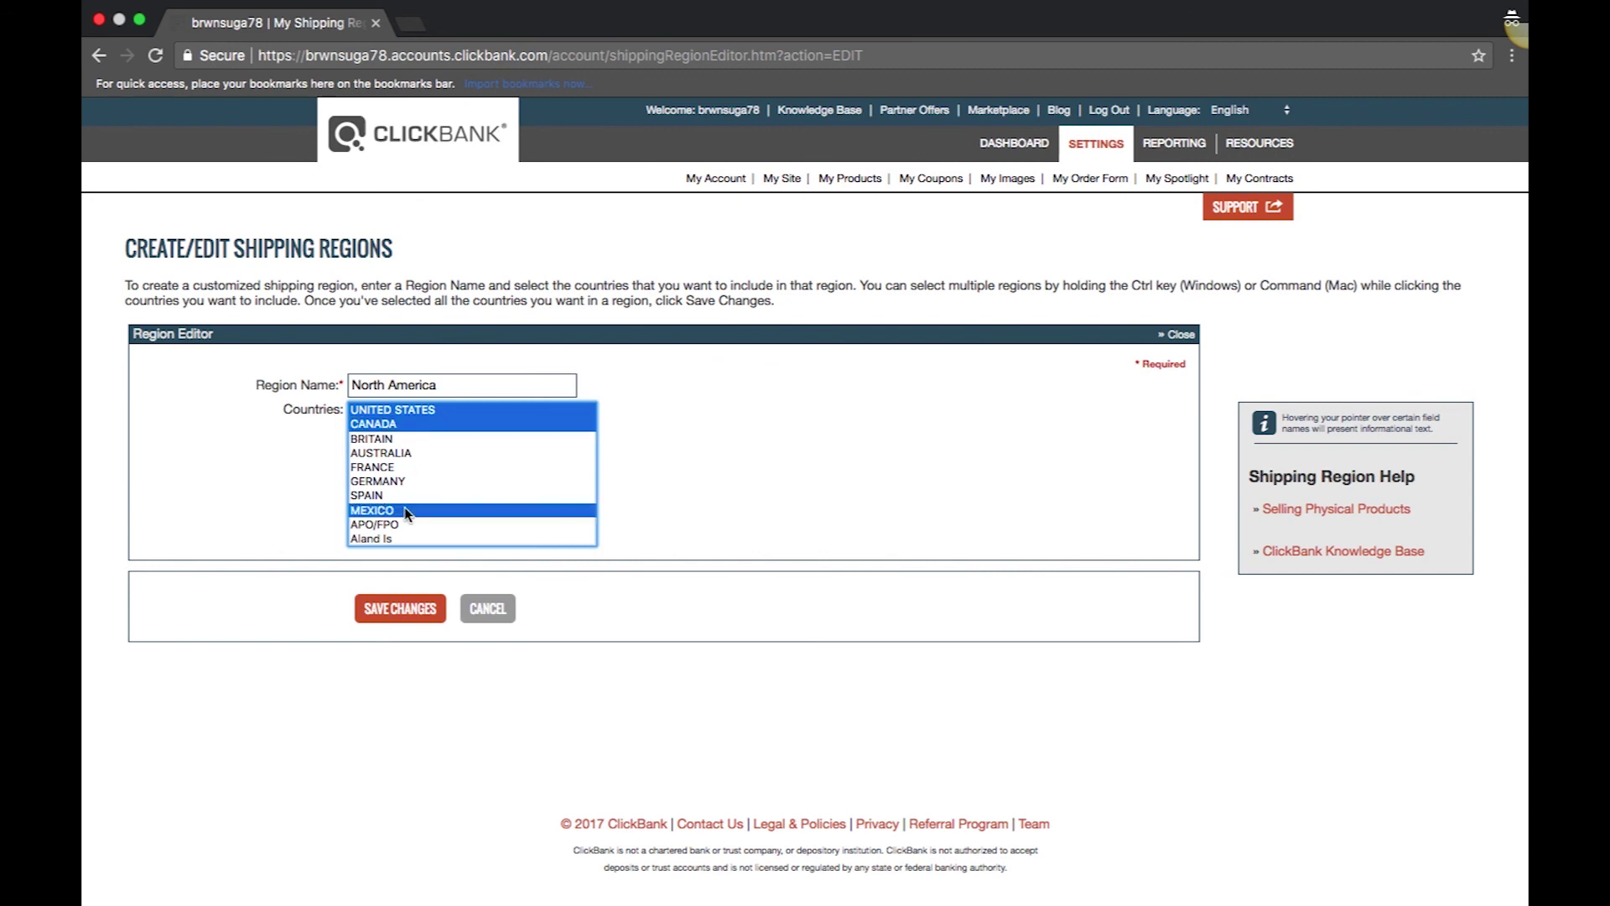
pyautogui.click(414, 610)
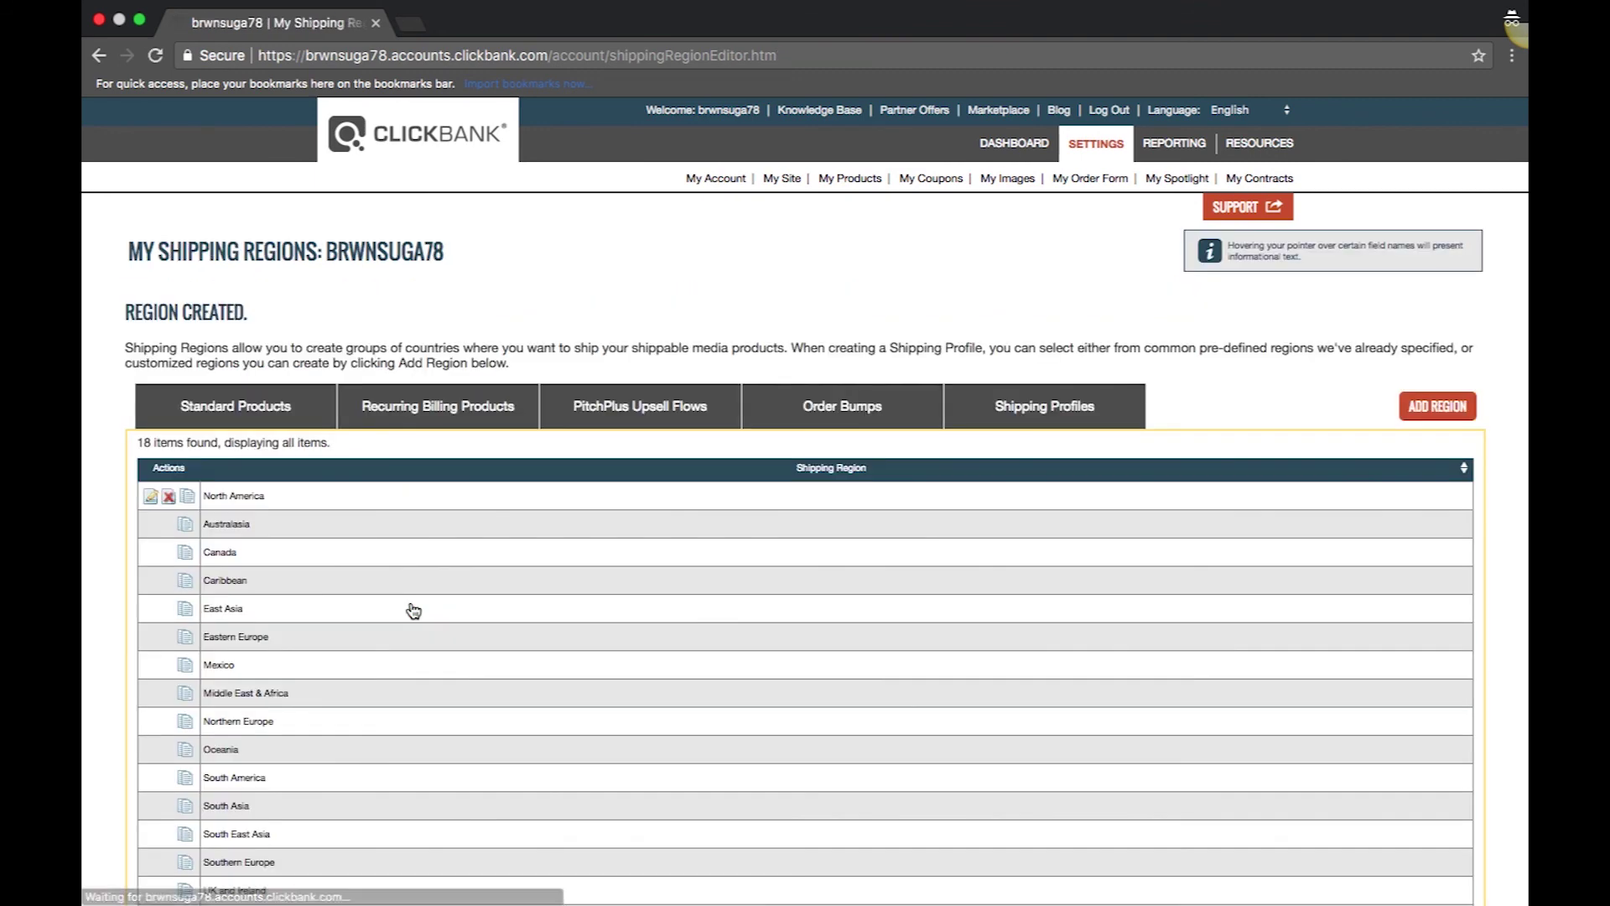